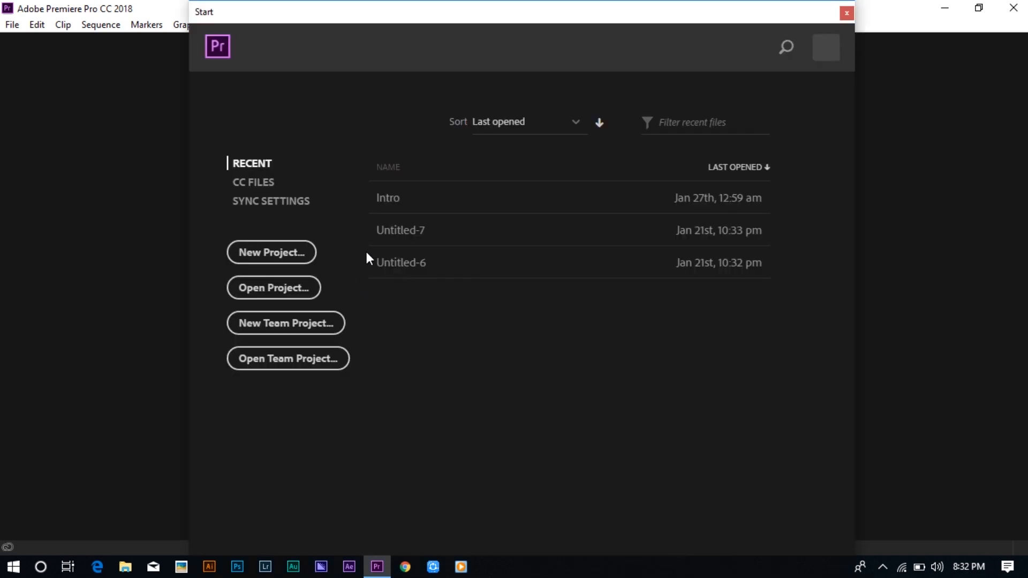
- Start a new project and set its location to the Media folder on the Desktop
left_click(283, 260)
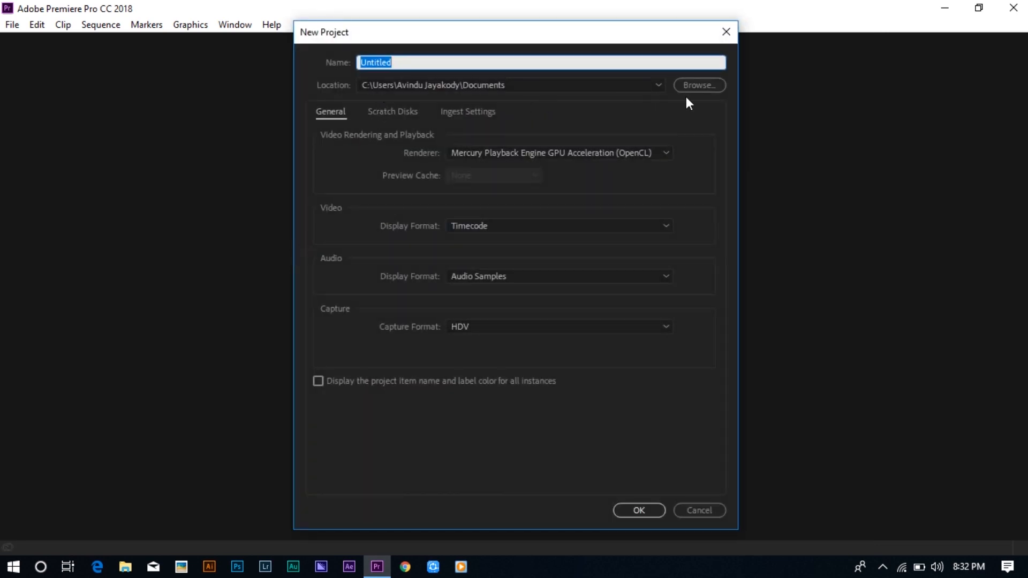
left_click(702, 86)
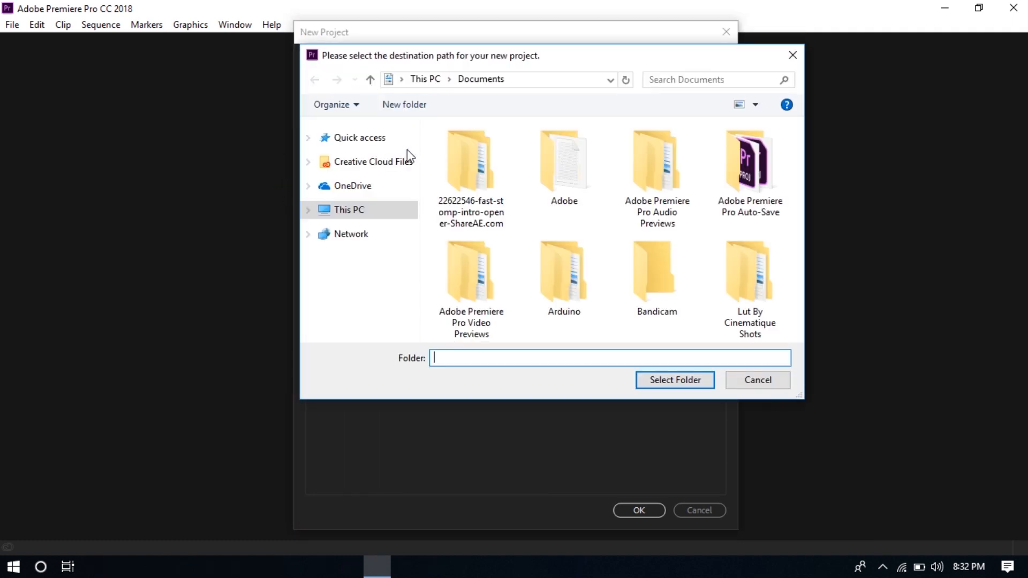
left_click(358, 168)
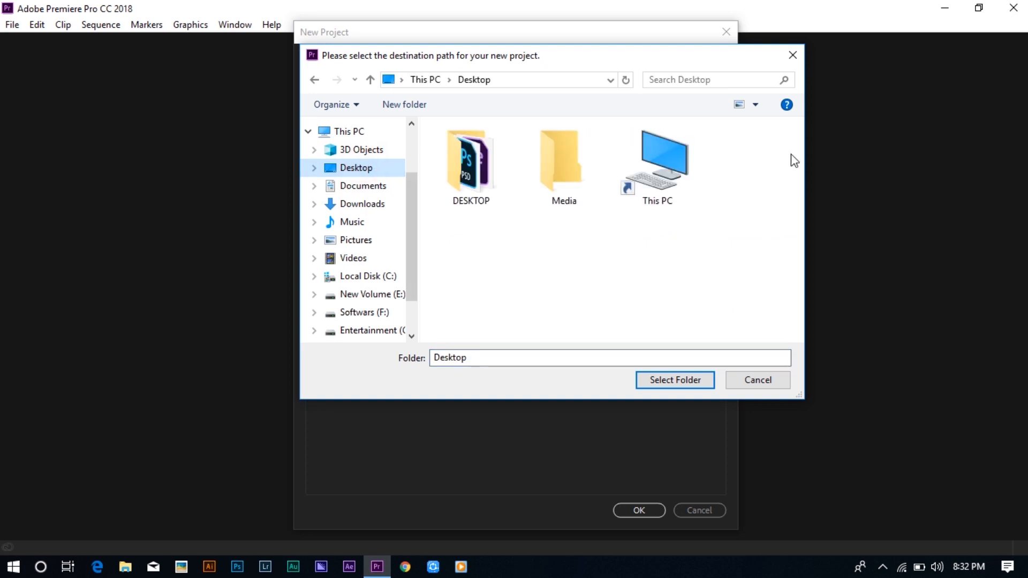
left_click(566, 197)
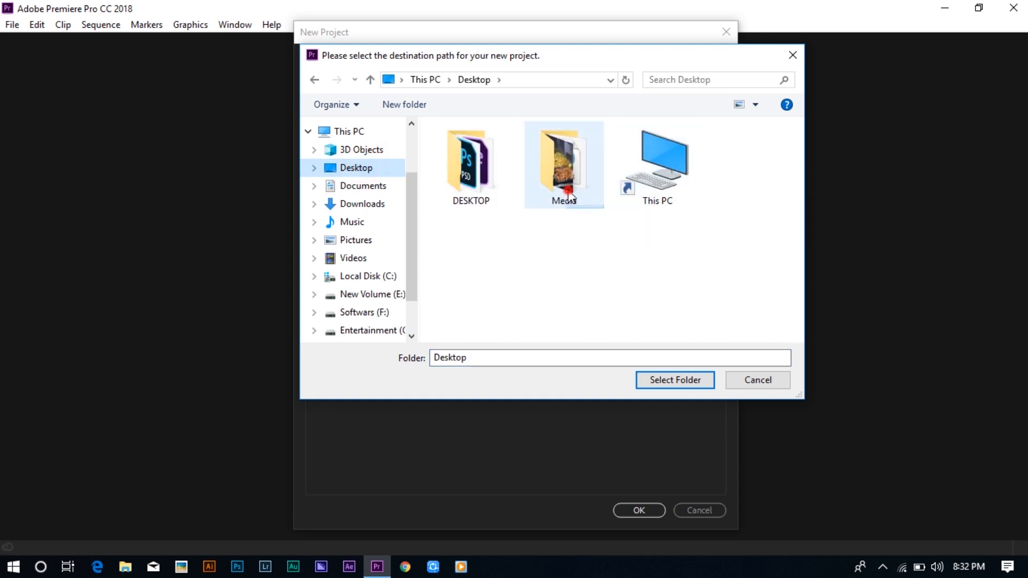
double_click(563, 196)
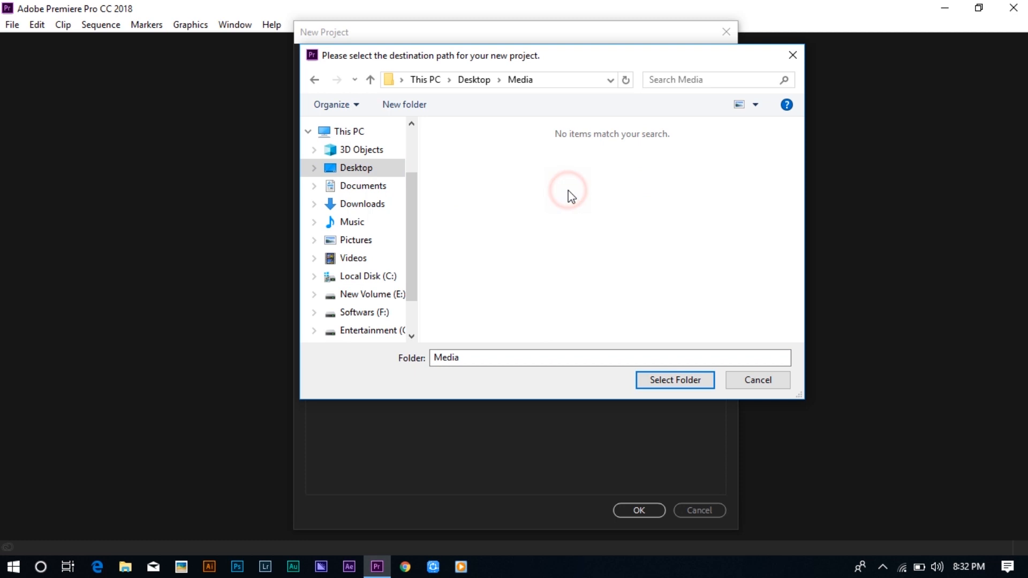
left_click(649, 381)
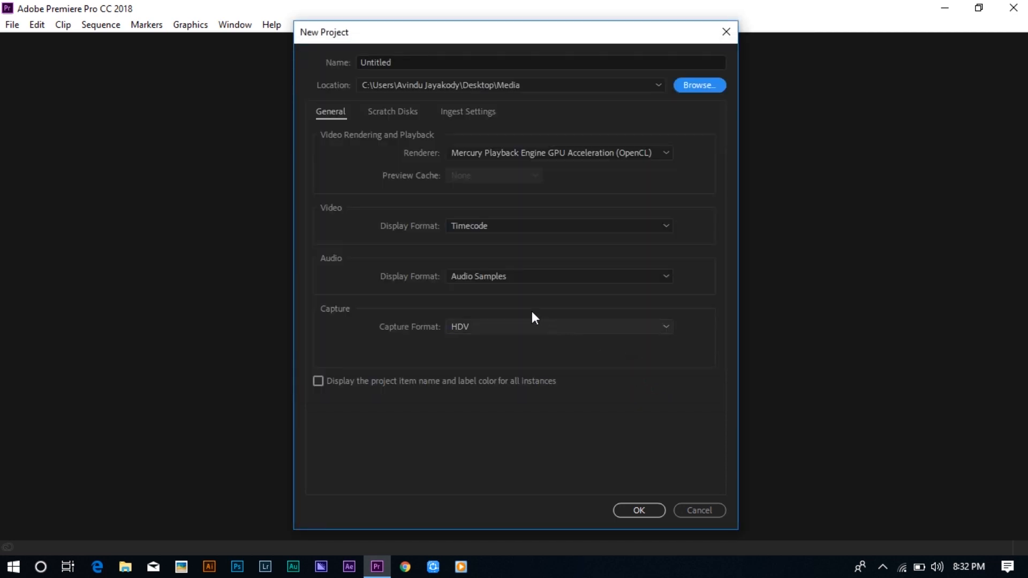
- Name the new project "project 01"
left_click(415, 62)
double_click(416, 62)
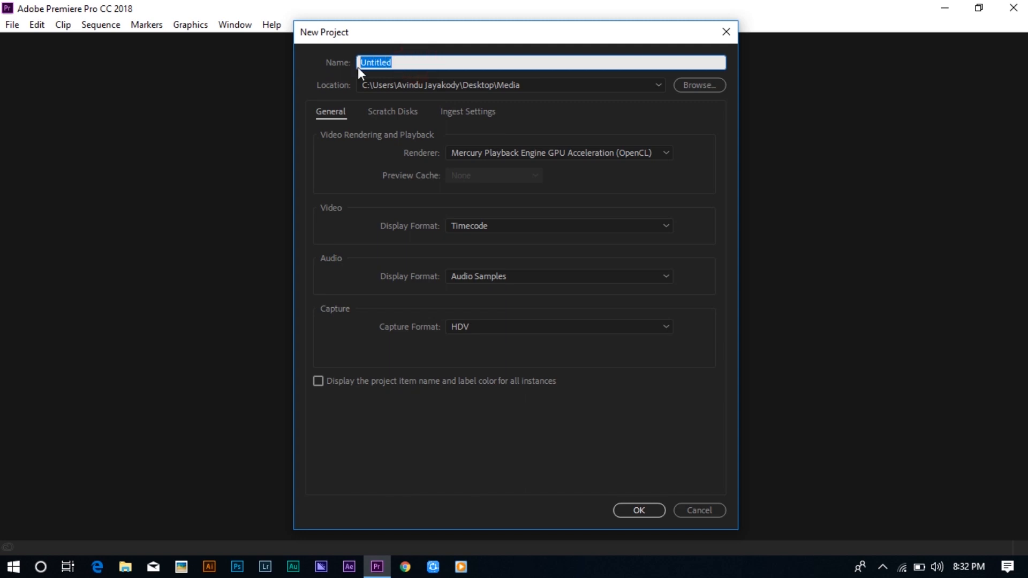
type("project 01")
- Set the capture format to HDV and create the project
left_click(549, 329)
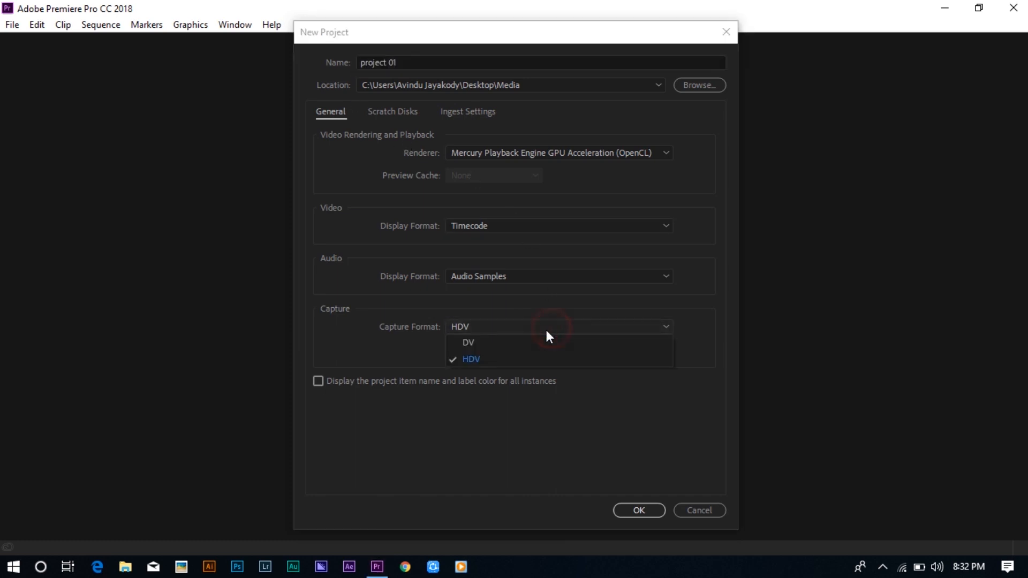
left_click(505, 343)
left_click(487, 326)
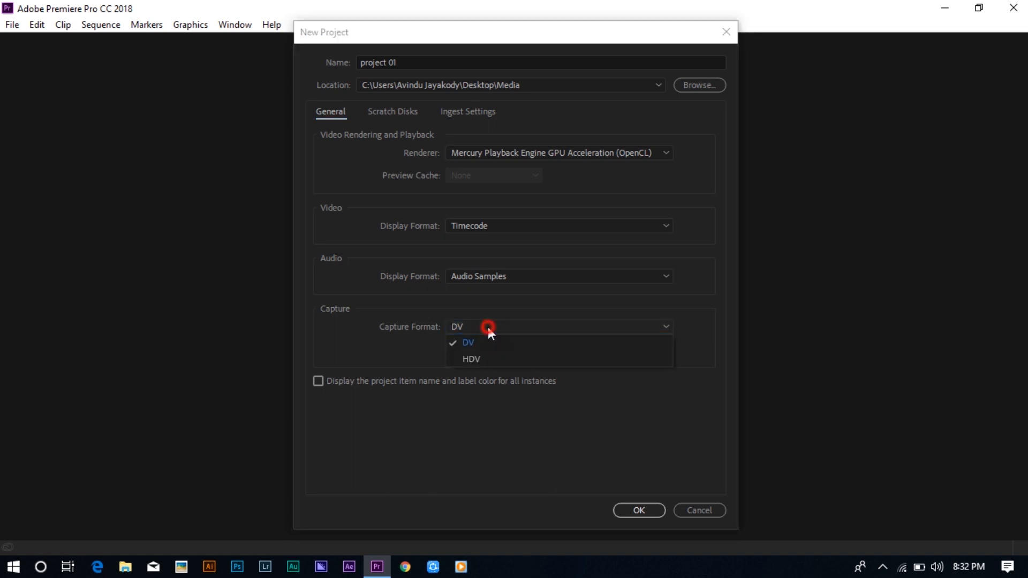
left_click(479, 360)
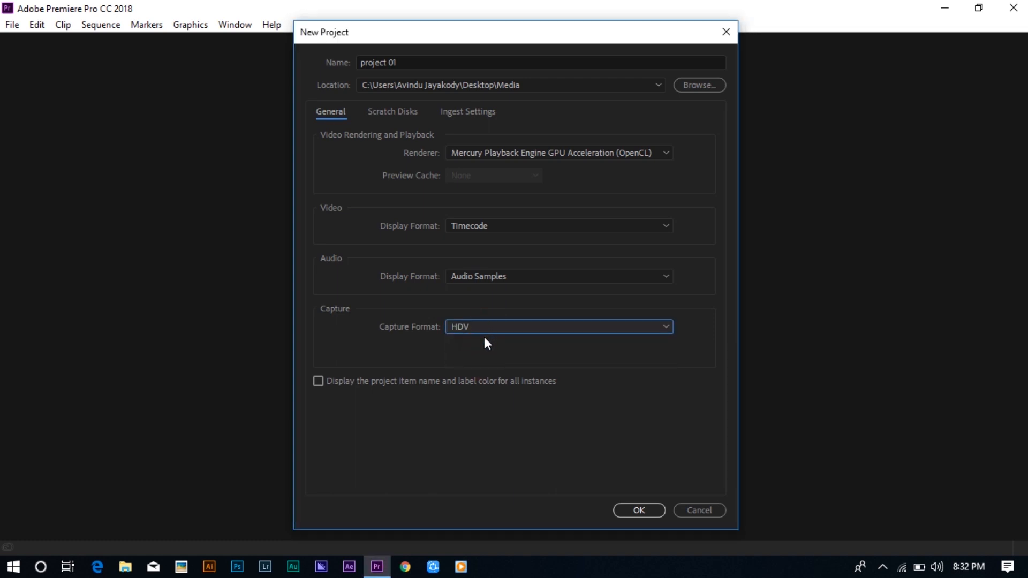
left_click(640, 510)
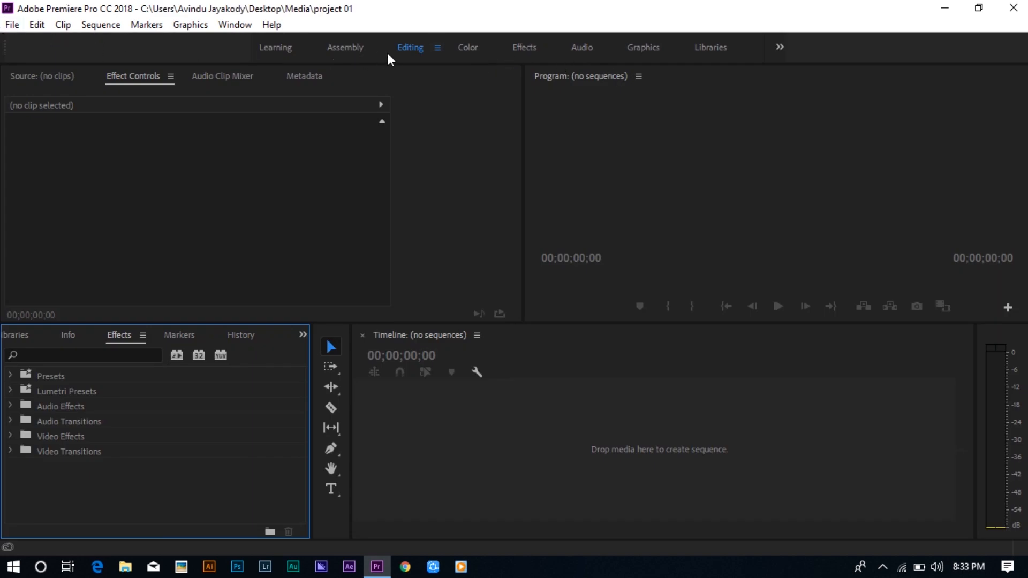
left_click(233, 26)
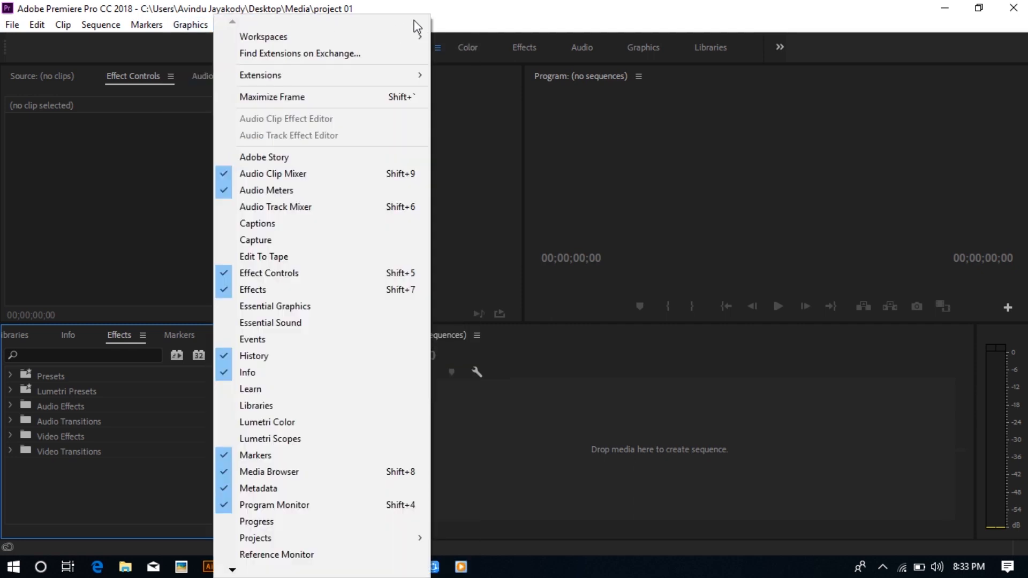
left_click(453, 20)
left_click(233, 26)
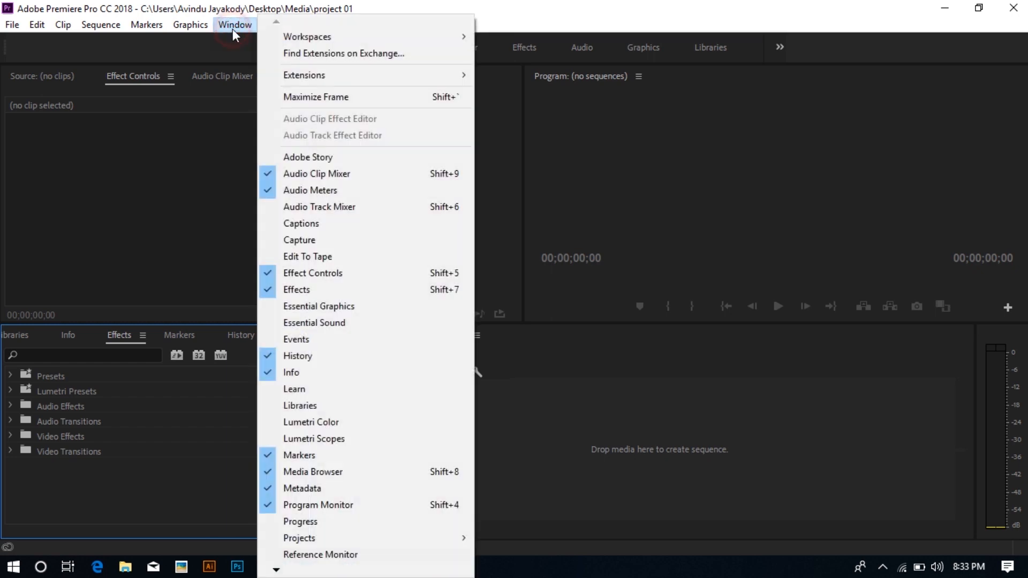
left_click(462, 12)
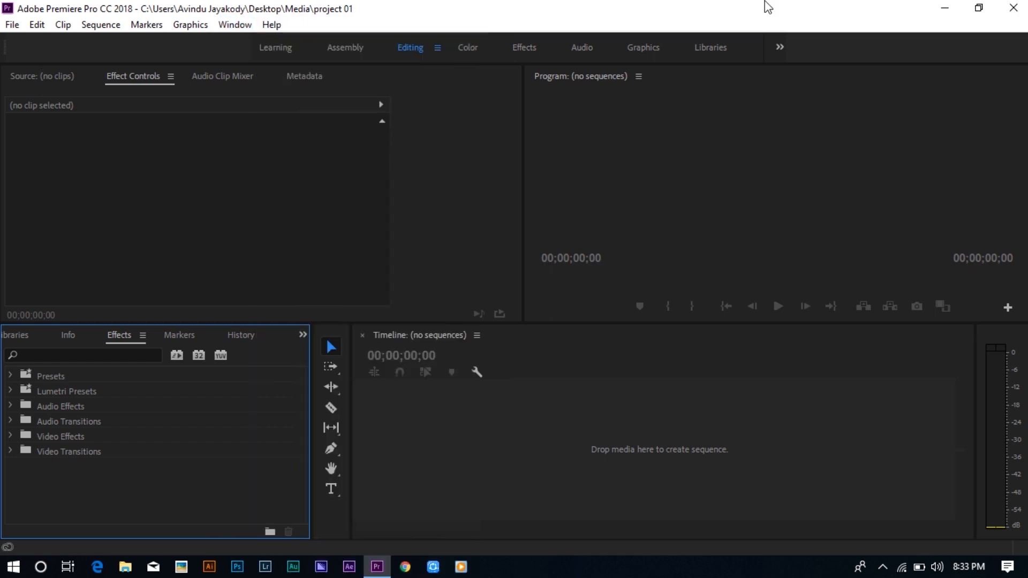
- Open the Media folder on the desktop and examine the frame size, frame rate and audio details of clip MVI_7339
left_click(944, 7)
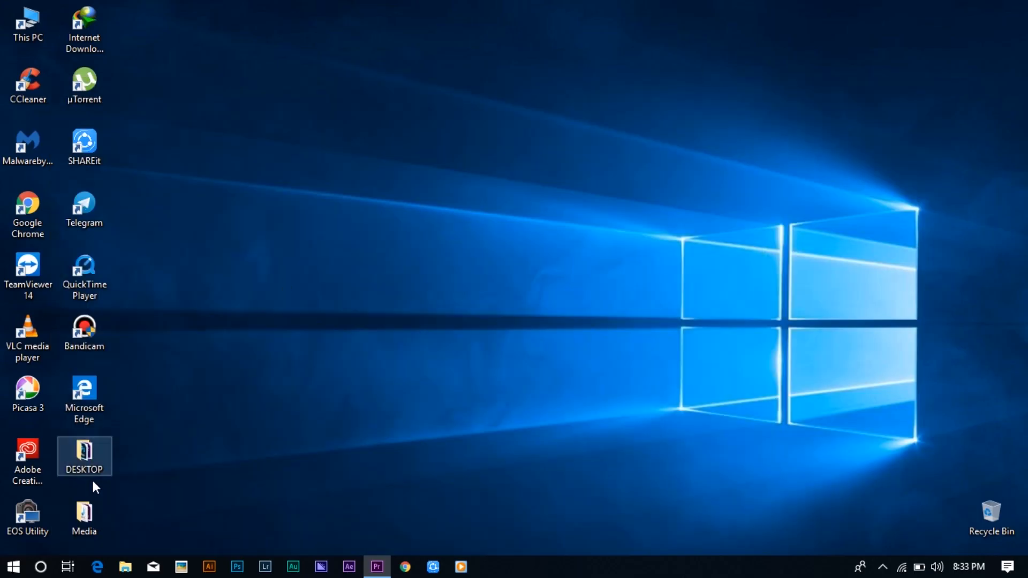
double_click(87, 511)
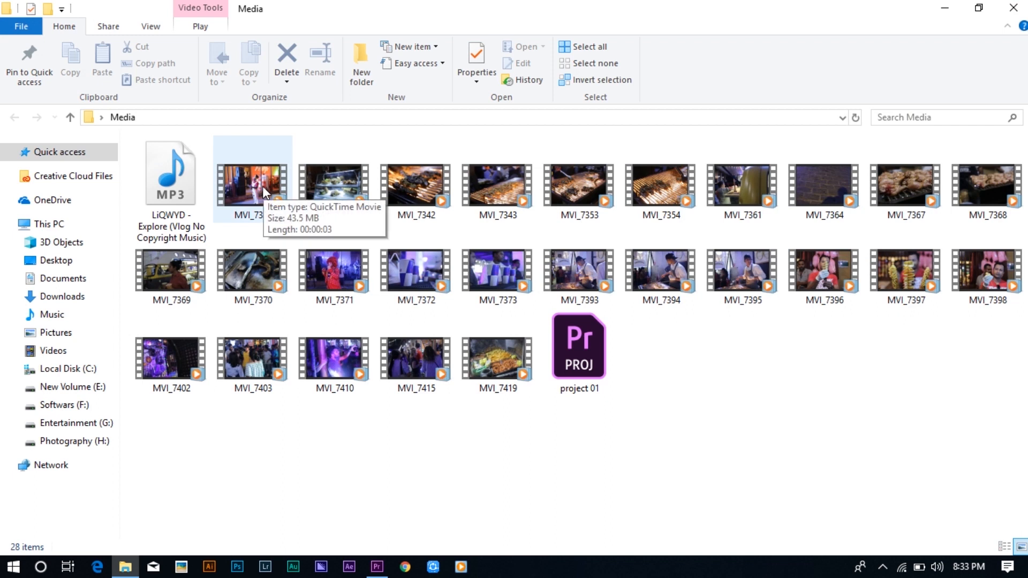
left_click(263, 187)
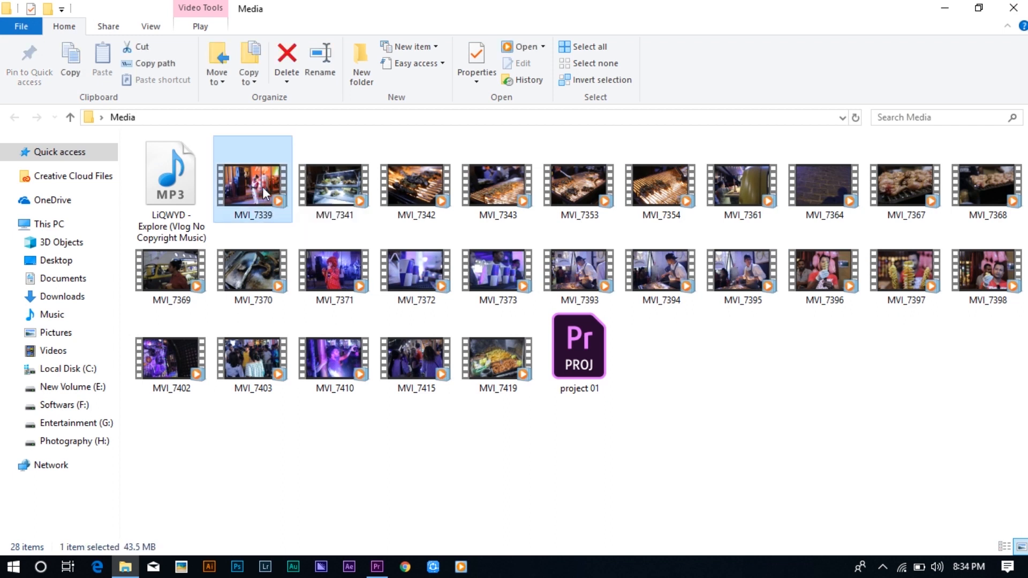
right_click(262, 187)
left_click(298, 523)
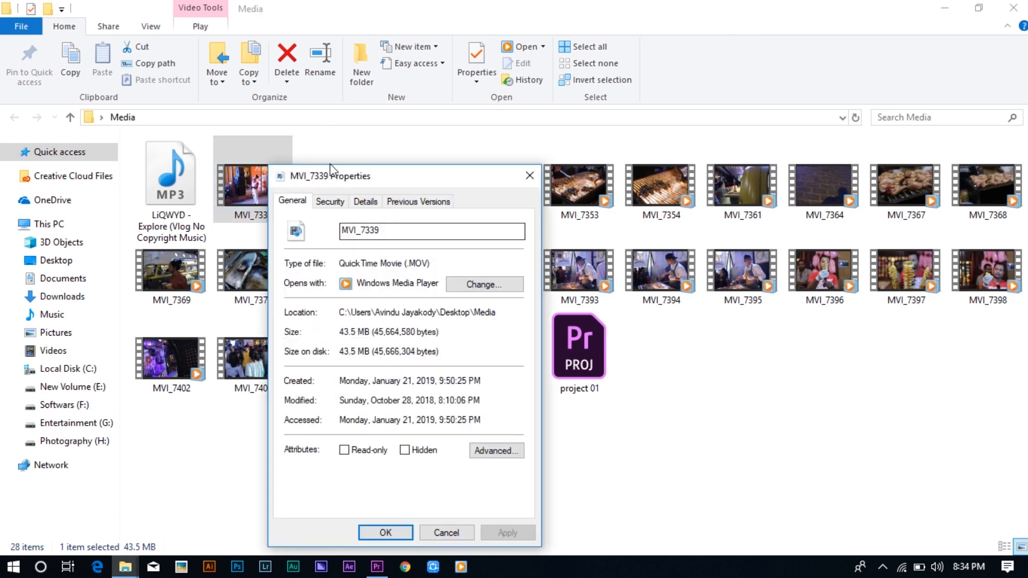
left_click(366, 201)
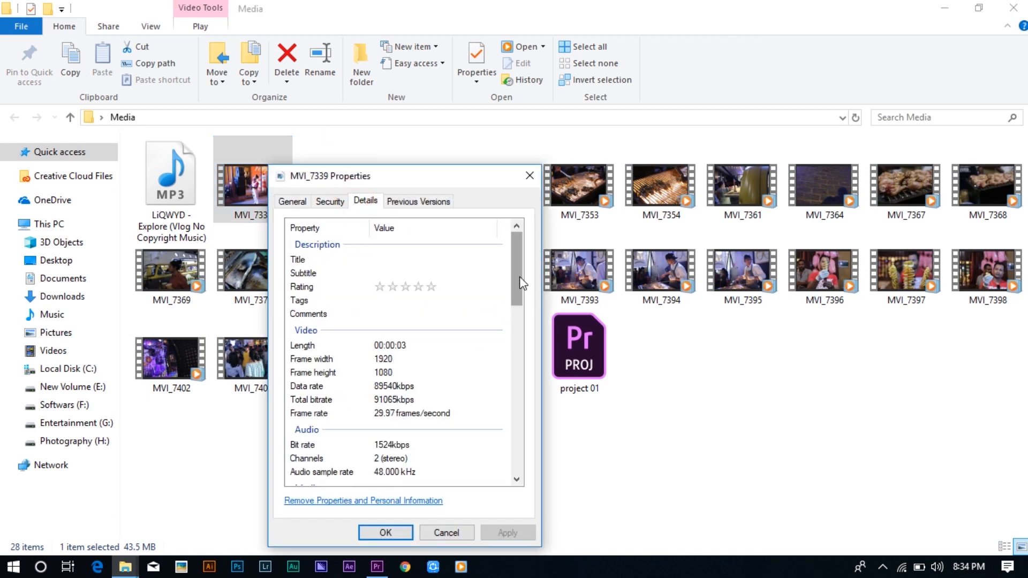
scroll(520, 276, "down", 2)
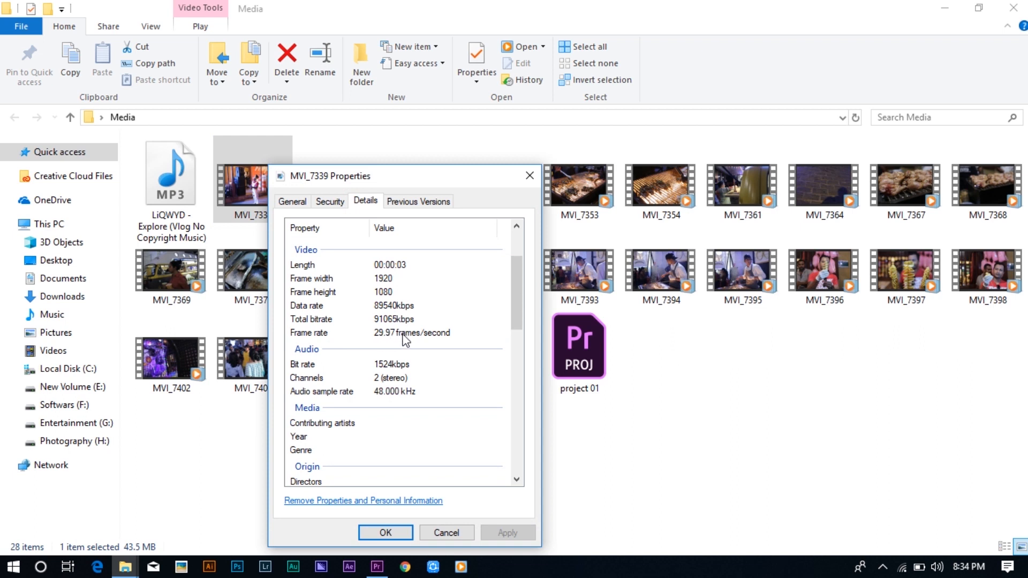
left_click(394, 533)
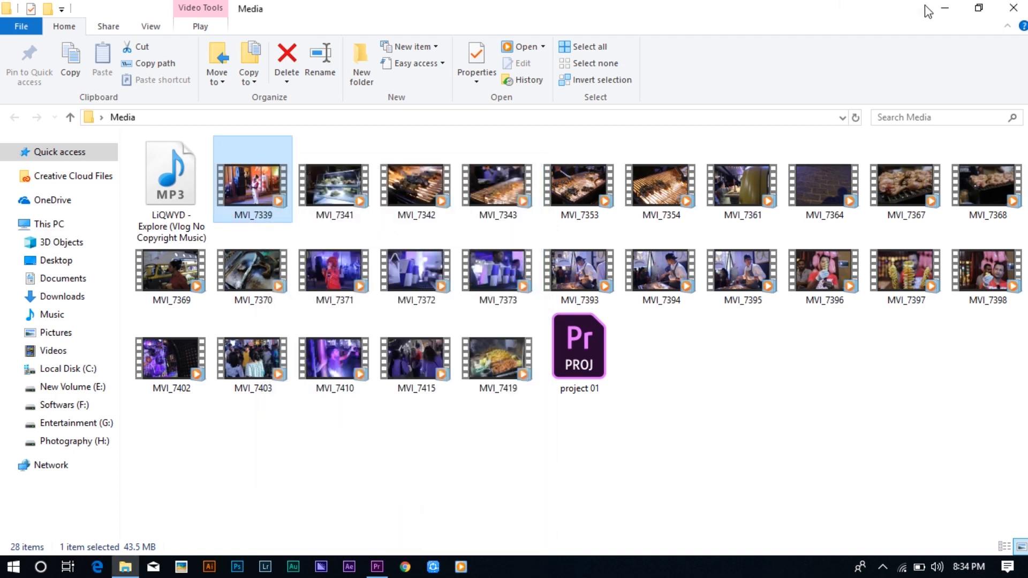
left_click(945, 9)
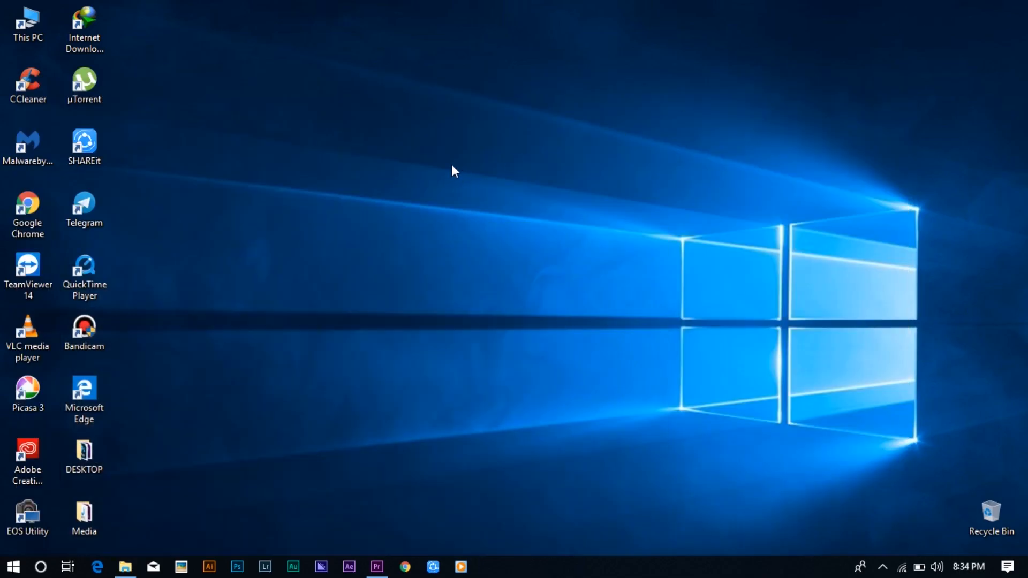
- Switch back to Premiere Pro and create a new sequence with the Digital SLR 1080p preset DSLR 1080p30
left_click(377, 567)
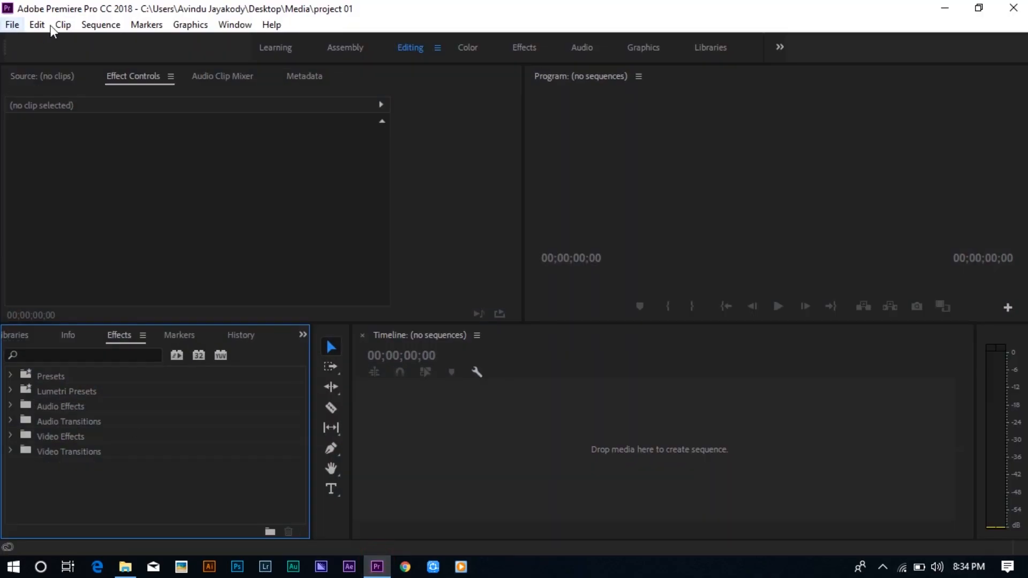
left_click(86, 26)
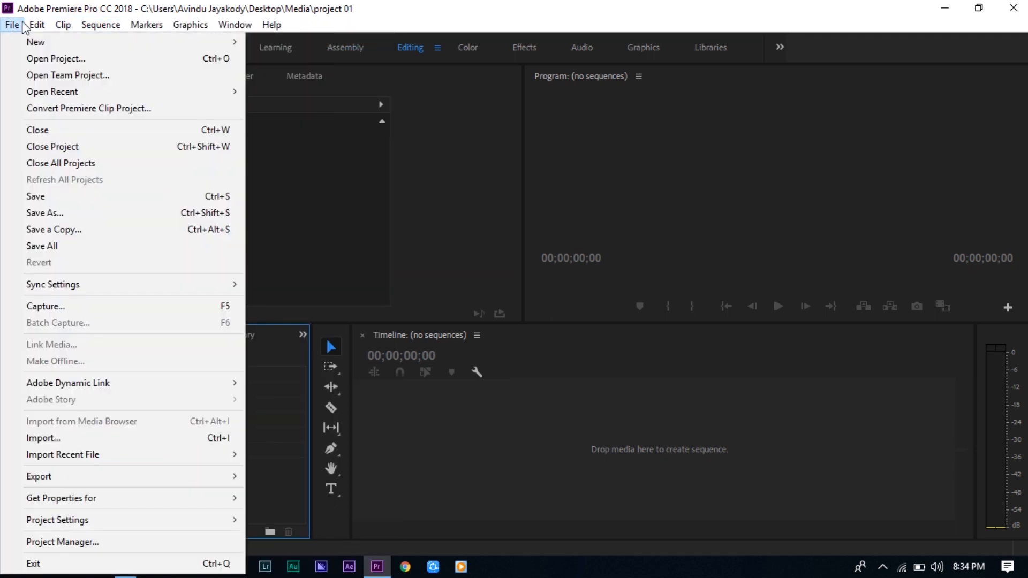
mouse_move(19, 30)
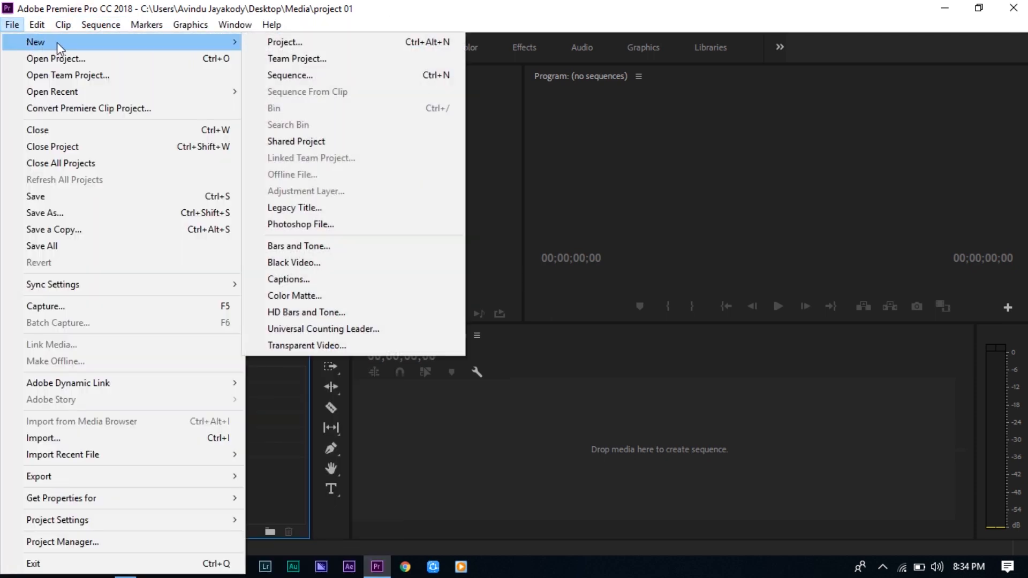
left_click(278, 76)
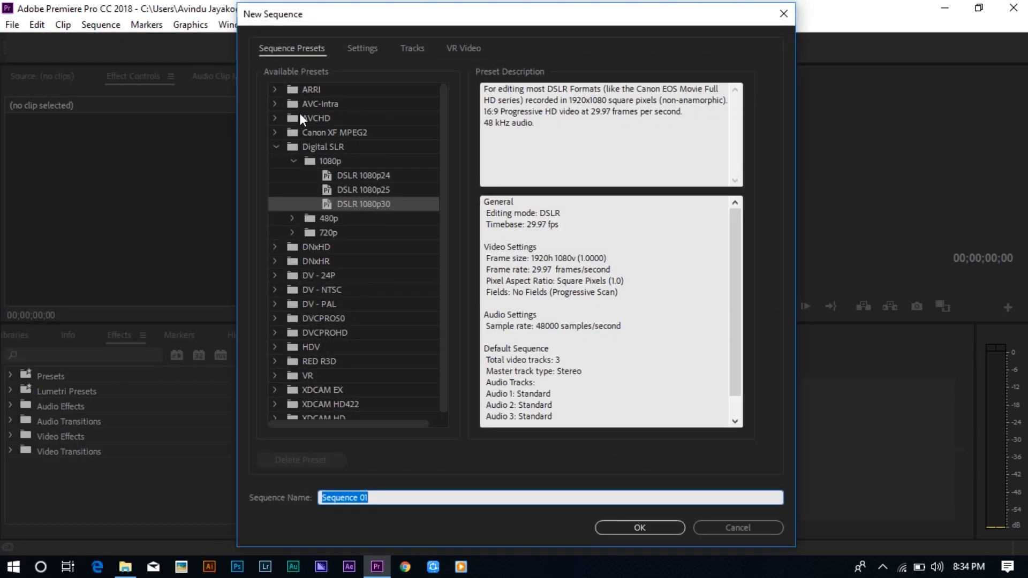
left_click(276, 145)
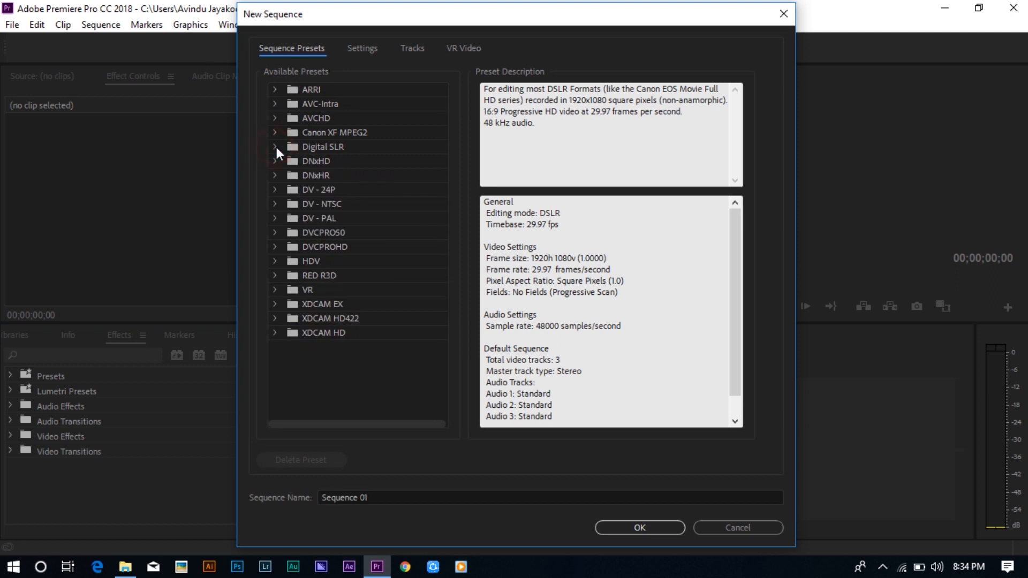
left_click(275, 145)
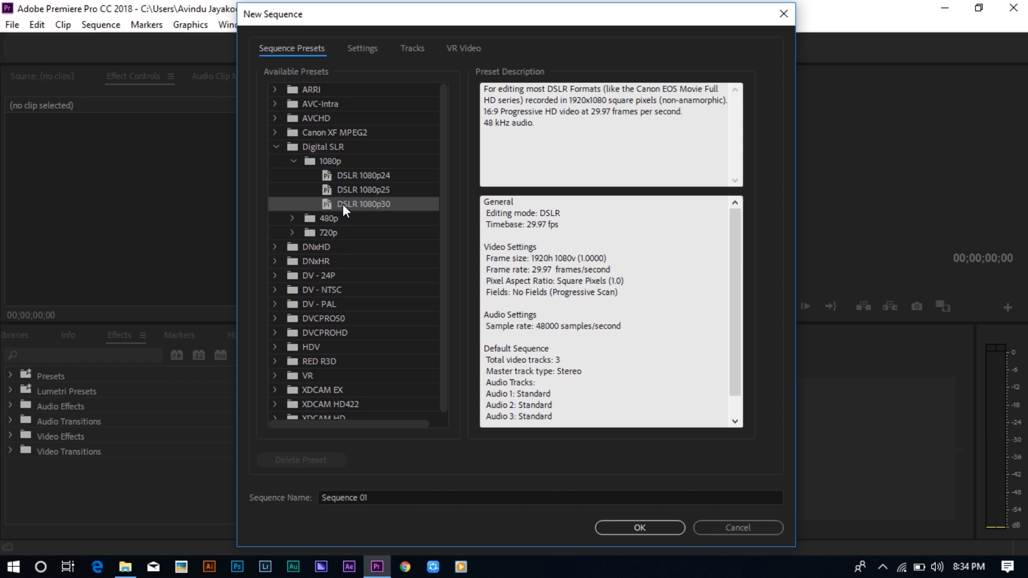
left_click(664, 527)
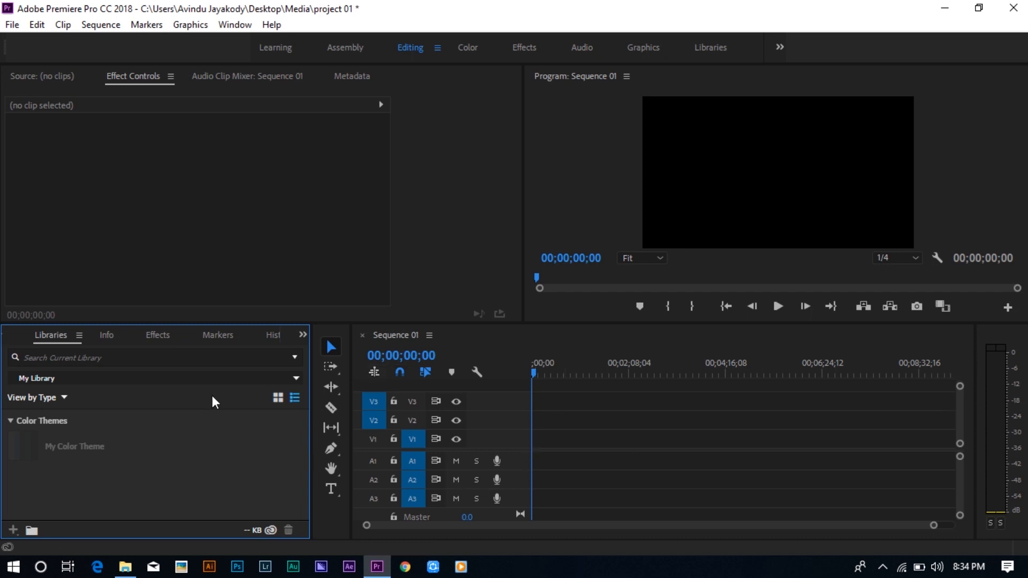
- Show the project's items and import the desktop Media folder, bringing in the entire project 01 with a folder for imported items
left_click(302, 335)
left_click(327, 353)
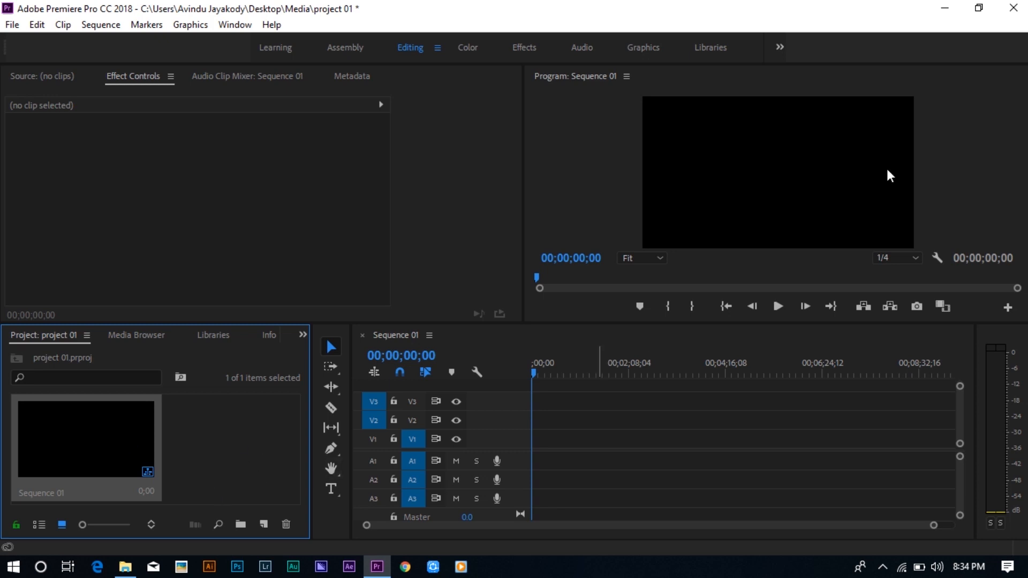
double_click(236, 439)
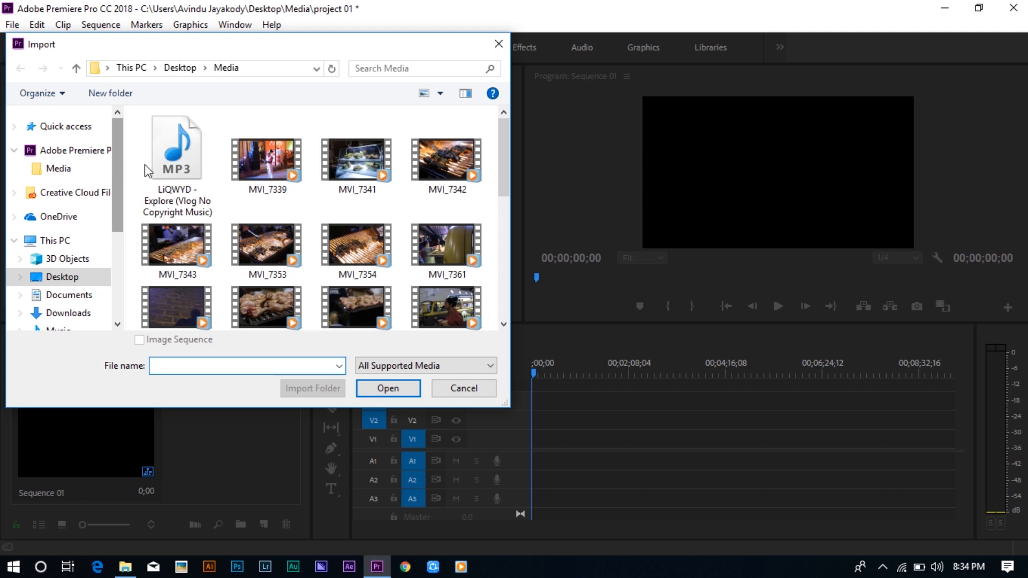
left_click(499, 43)
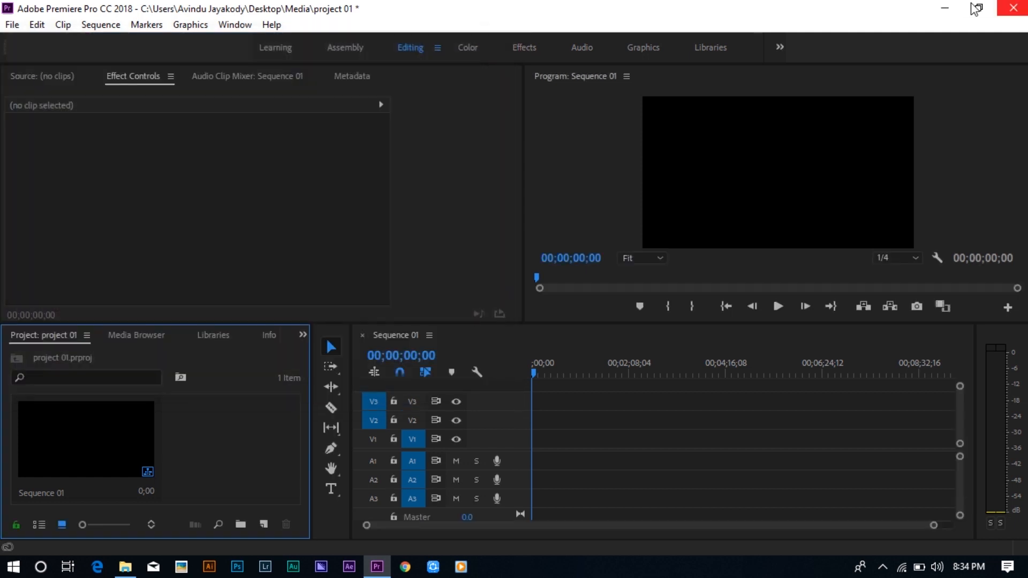
left_click(945, 8)
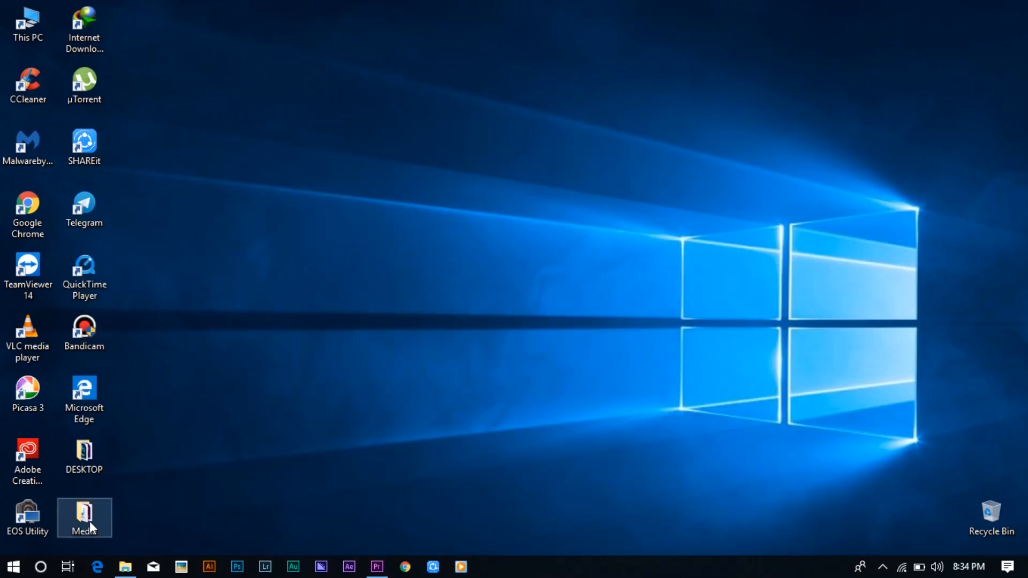
left_click_drag(111, 510, 243, 455)
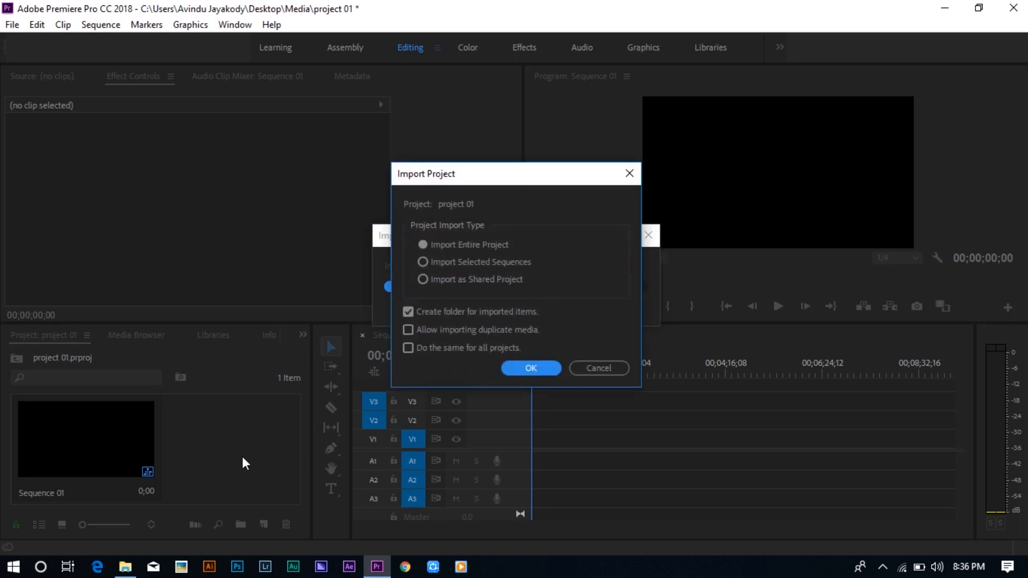
left_click(513, 369)
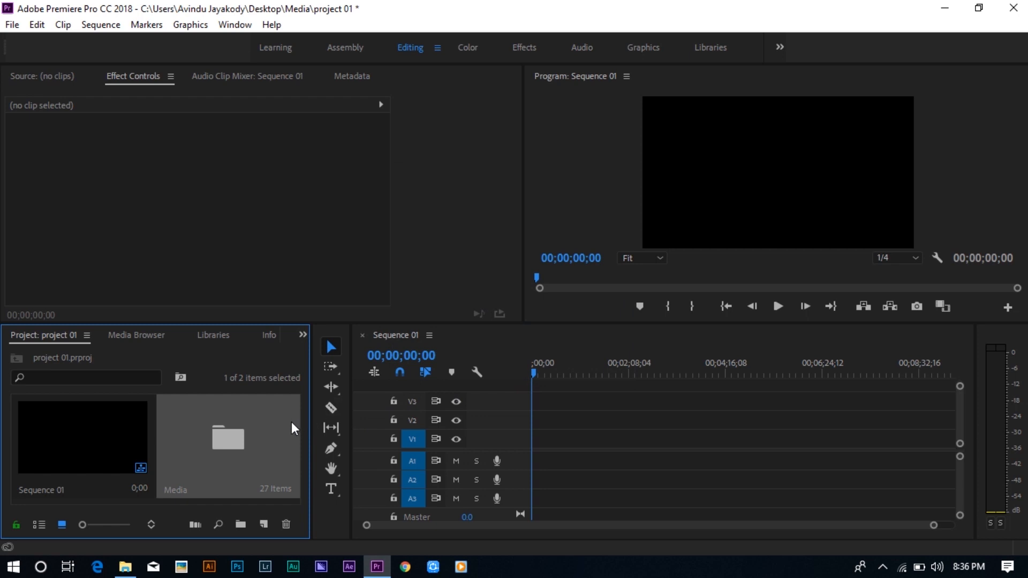
- Open the Media bin and preview MVI_7339.MOV in the Source Monitor, scrubbing through to 10;27;05;14
double_click(233, 447)
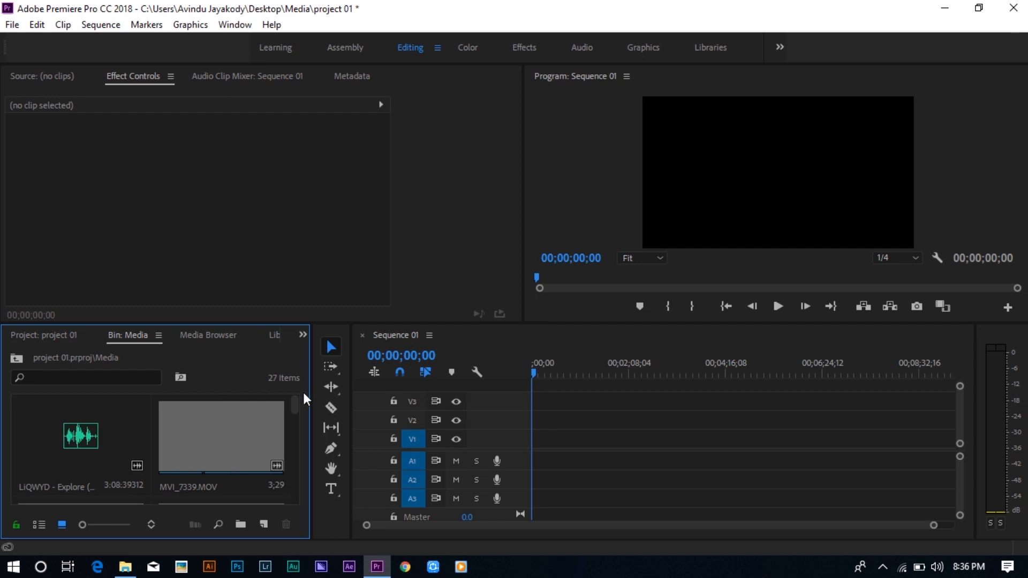
mouse_move(294, 406)
left_mouse_down()
mouse_move(289, 494)
mouse_move(294, 389)
mouse_move(293, 415)
mouse_move(294, 406)
left_mouse_up()
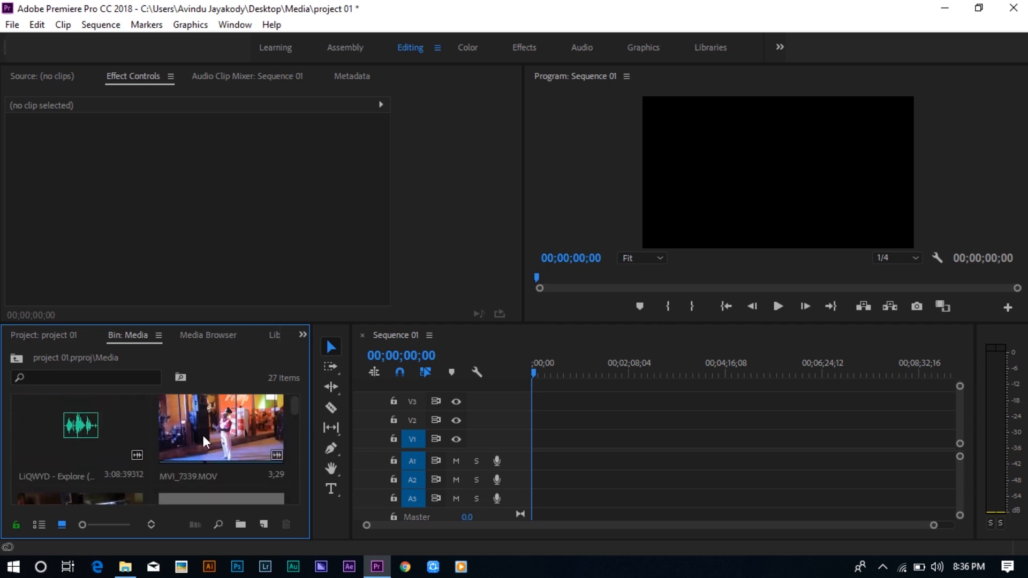
left_click(181, 448)
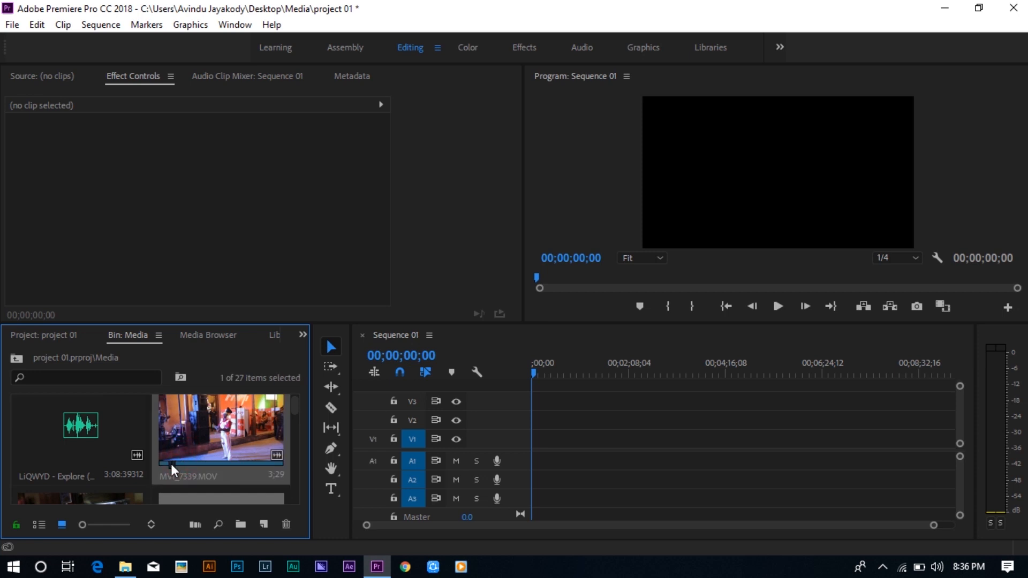
mouse_move(167, 463)
left_mouse_down()
mouse_move(224, 464)
mouse_move(199, 464)
left_mouse_up()
double_click(212, 432)
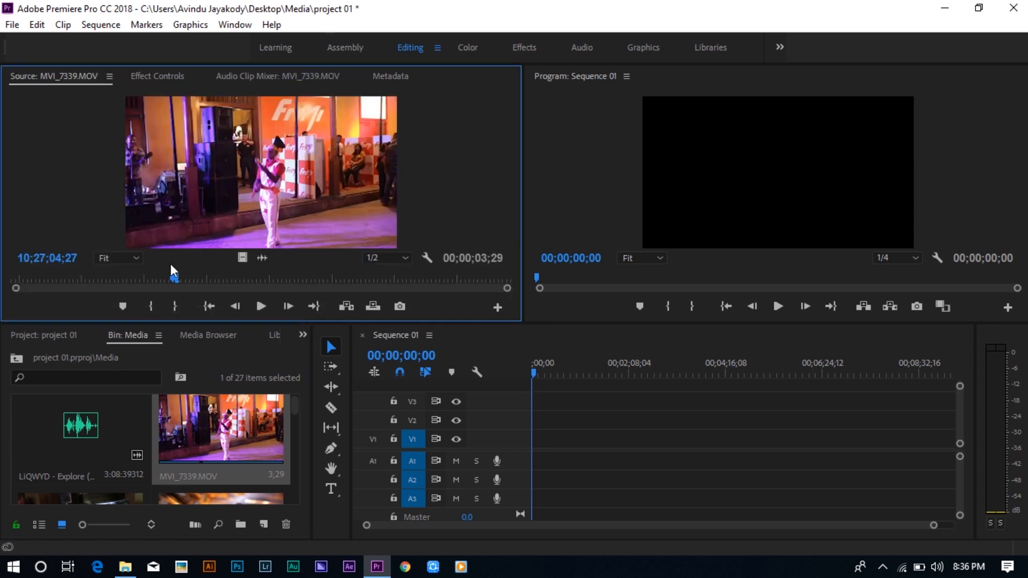
left_click_drag(176, 278, 243, 284)
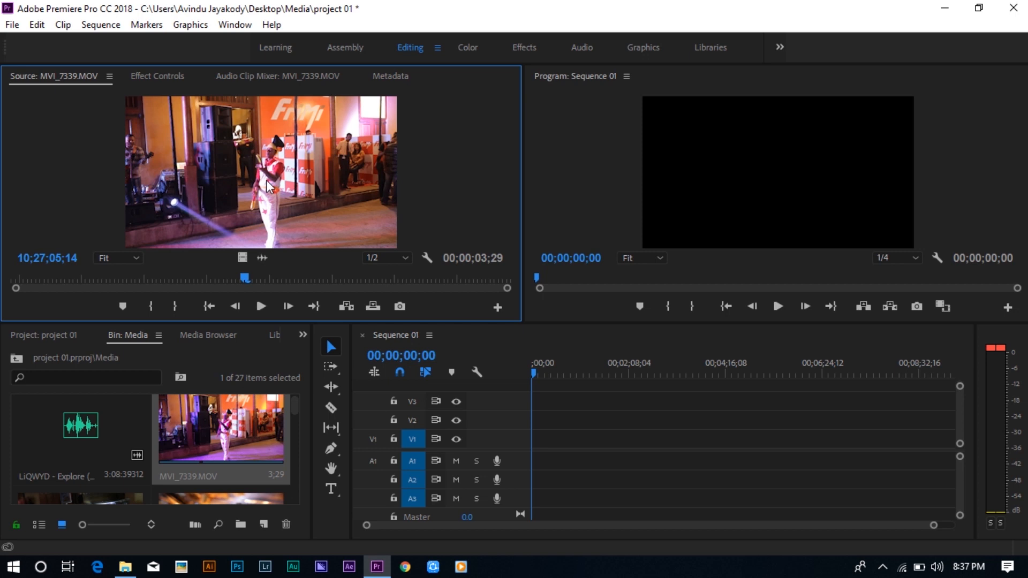
- Place MVI_7339.MOV on tracks V2 and A2 of Sequence 01 and park the playhead at its start, 00;00;52;28
left_click_drag(330, 228, 574, 421)
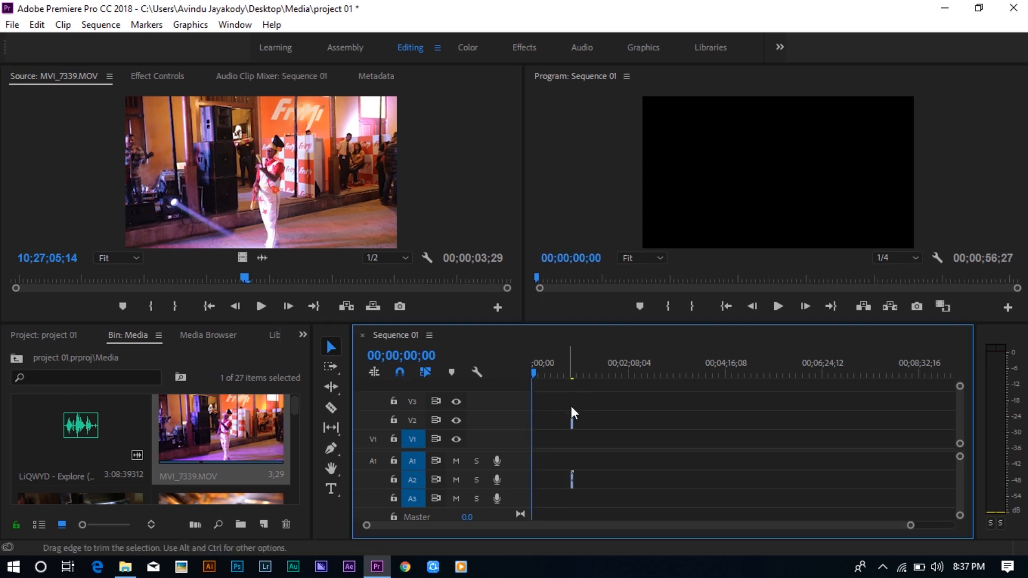
left_click(574, 367)
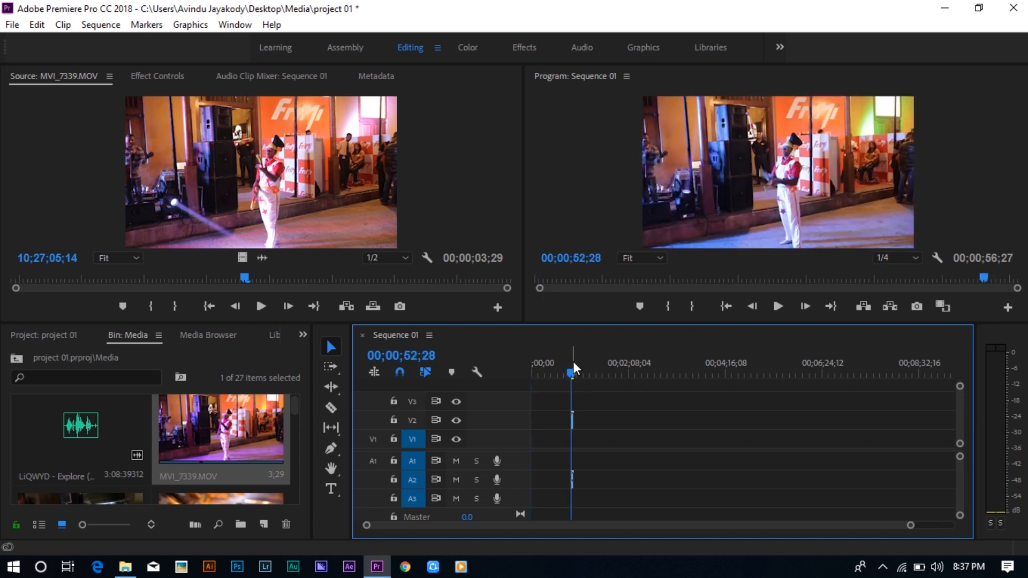
key("equal")
key("equal")
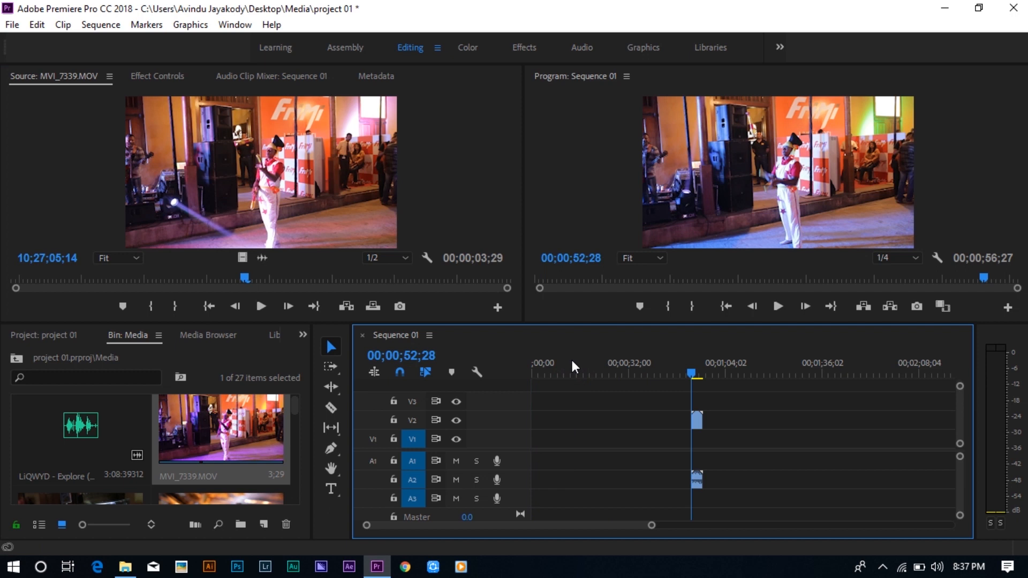
key("minus")
key("minus")
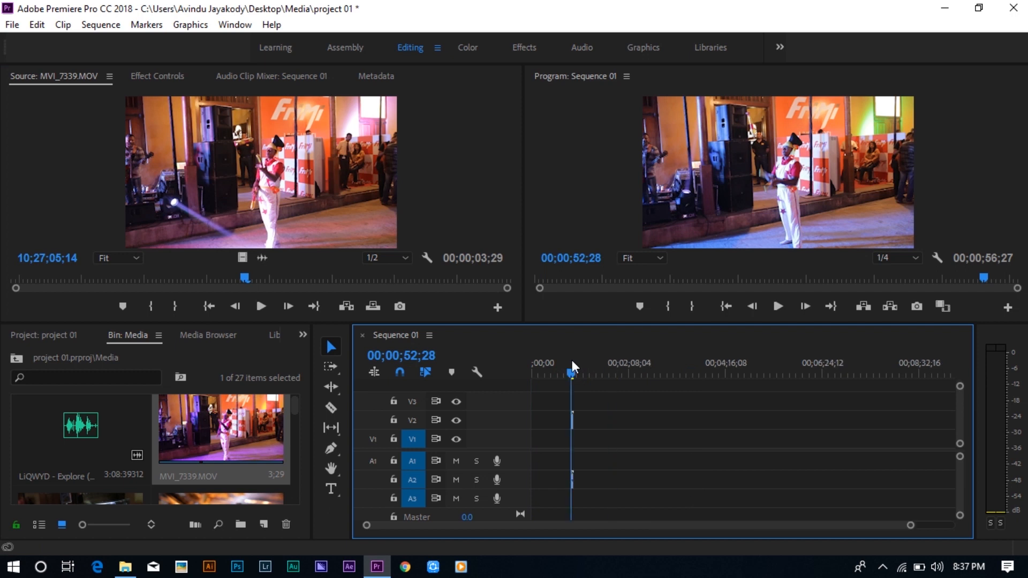
key("equal")
key("equal")
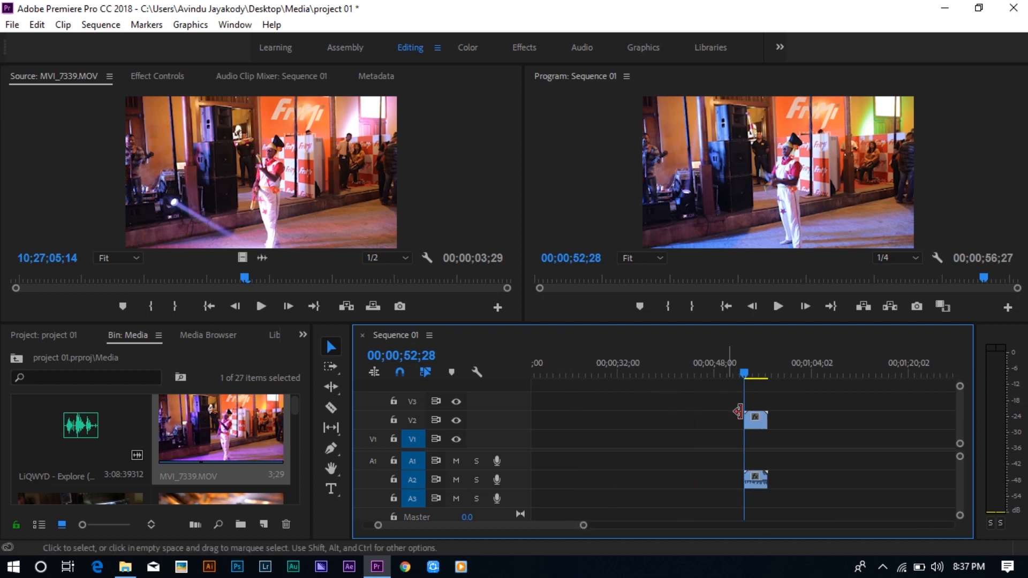
- Move the MVI_7339.MOV clip on V2 to the very start of Sequence 01
left_click_drag(755, 421, 536, 424)
left_click_drag(512, 526, 489, 522)
left_click(642, 421)
left_click_drag(642, 421, 541, 420)
left_click(538, 336)
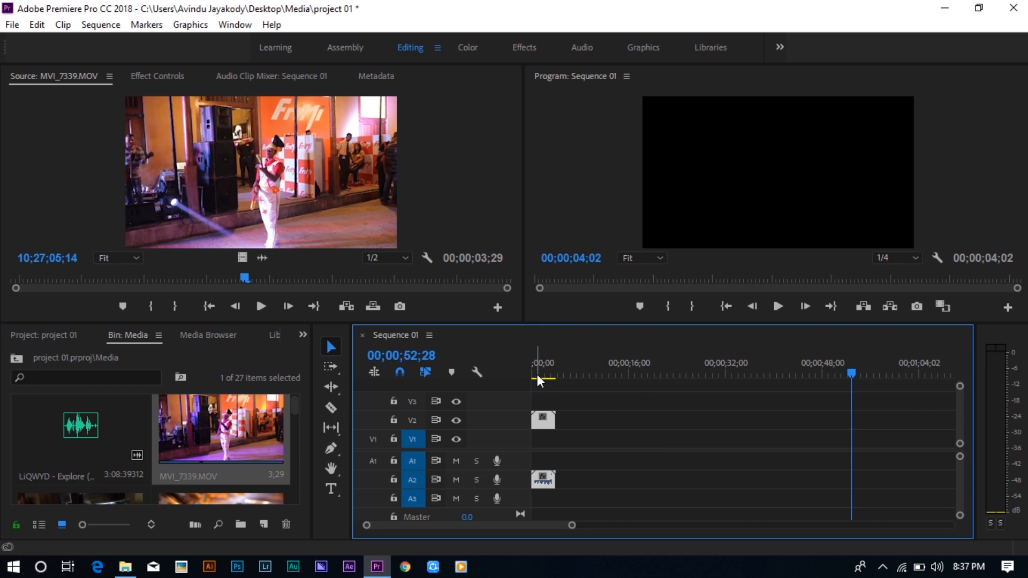
- Unlink the MVI_7339.MOV clip's video from its audio and delete the audio from track A2
left_click(543, 421)
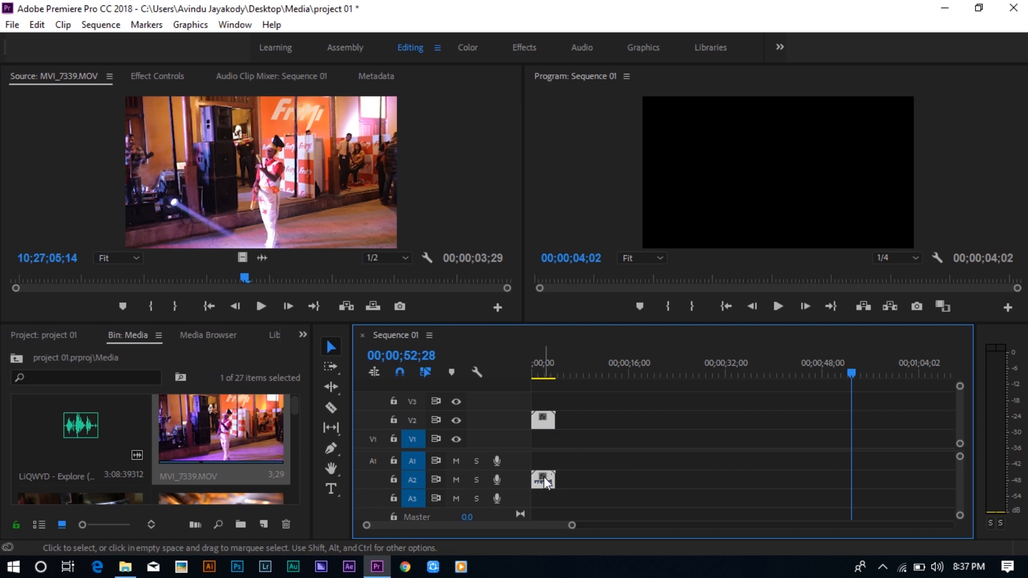
left_click(545, 426)
right_click(545, 426)
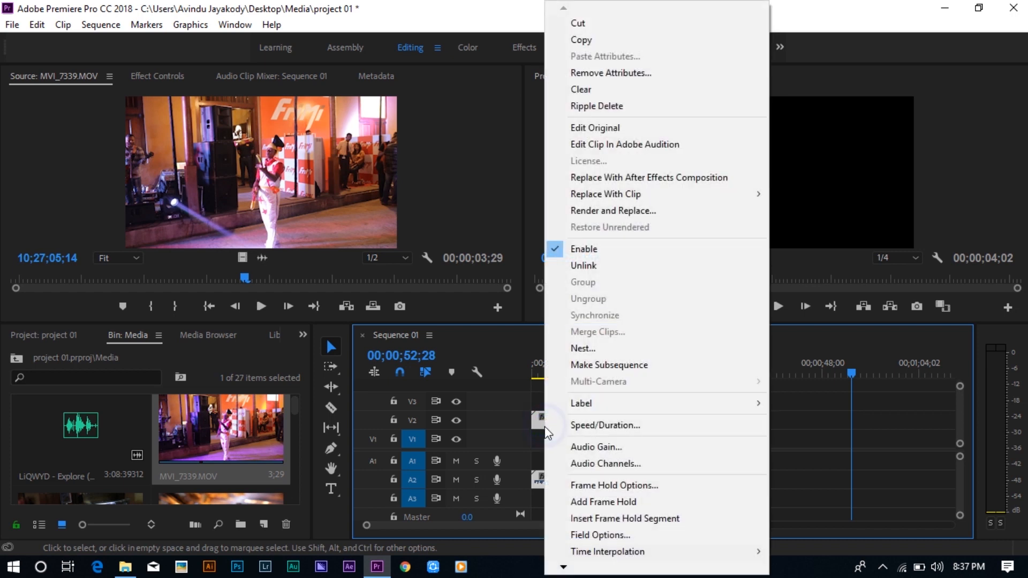
left_click(573, 273)
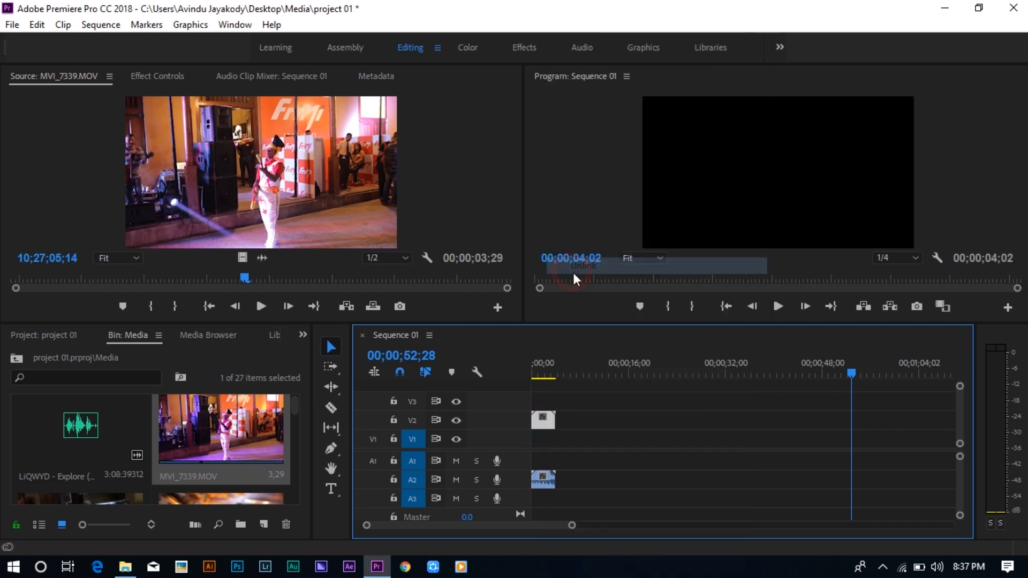
left_click(542, 479)
left_click(545, 426)
left_click(544, 480)
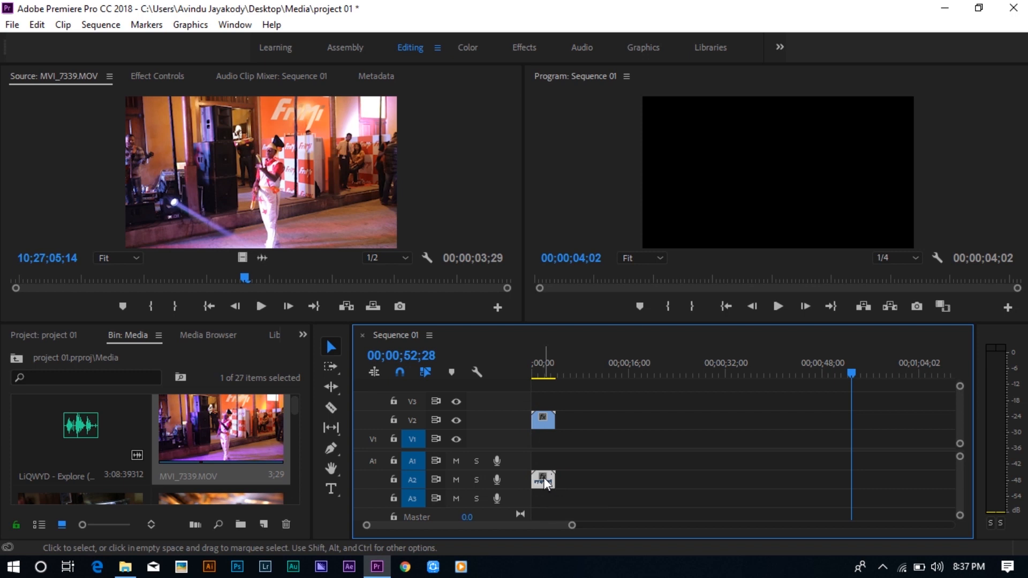
key("Delete")
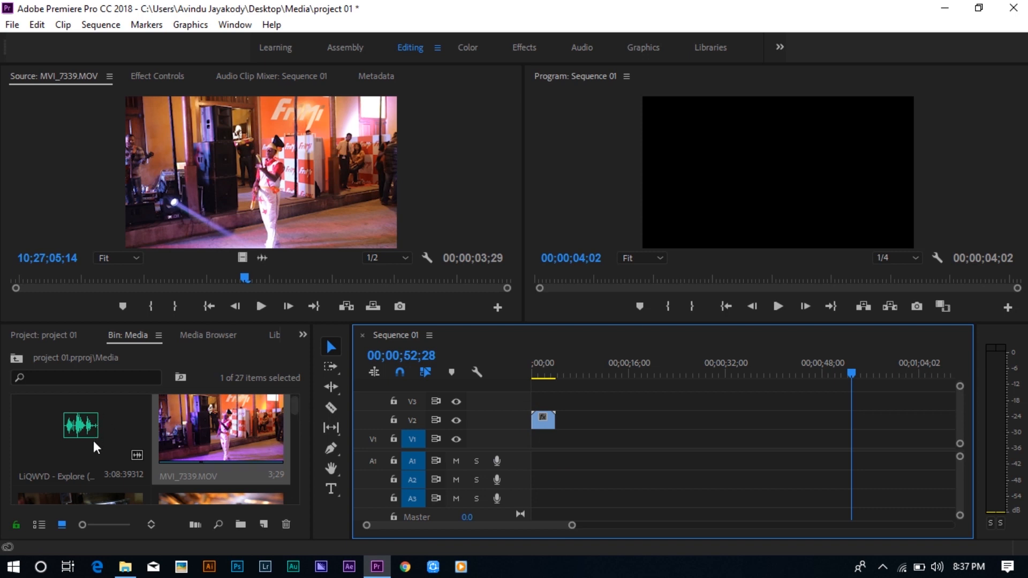
- Add the LiQWYD - Explore music to track A2 at the sequence start and return the playhead to 00;00;00;00
left_click_drag(87, 451, 539, 482)
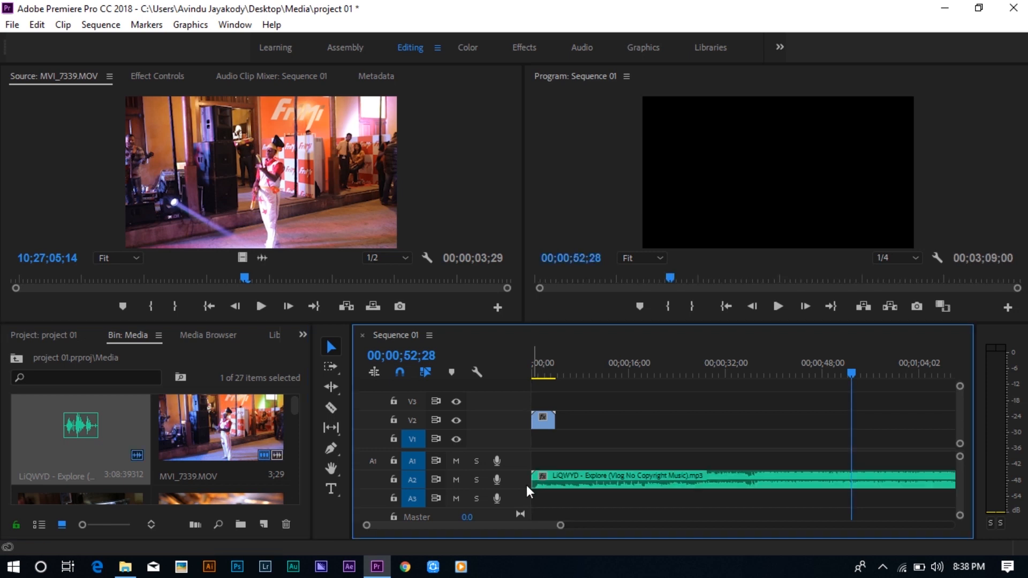
left_click_drag(840, 375, 532, 378)
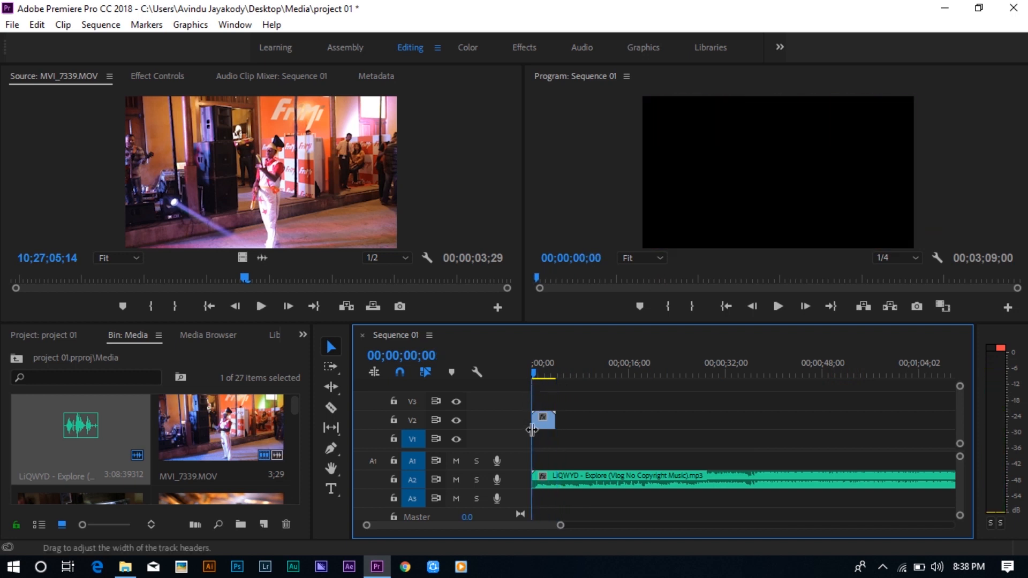
- Audition the LiQWYD - Explore music in the Source Monitor and scrub the sequence to 00;00;01;15
double_click(72, 458)
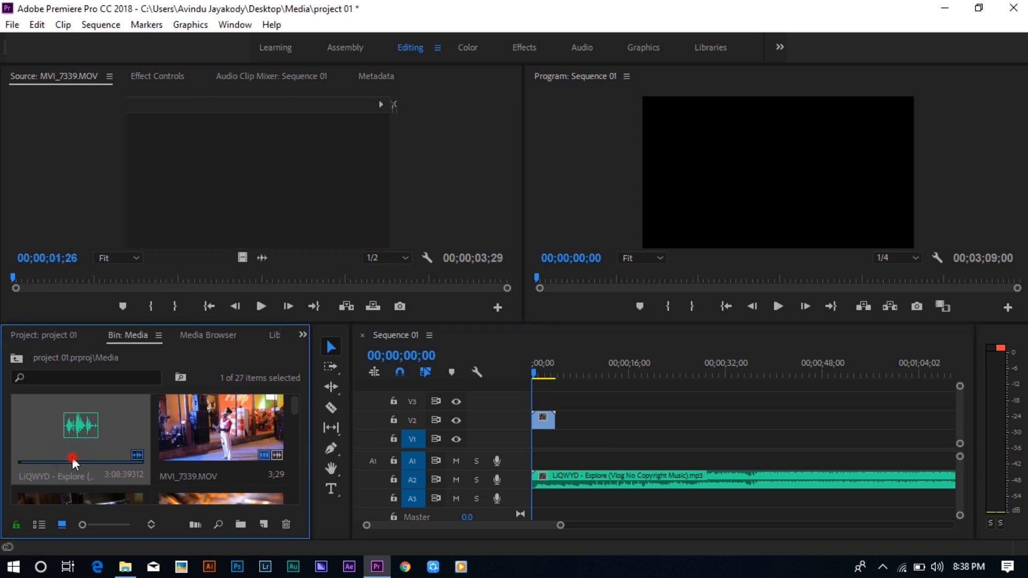
mouse_move(34, 289)
left_mouse_down()
mouse_move(68, 289)
mouse_move(52, 290)
left_mouse_up()
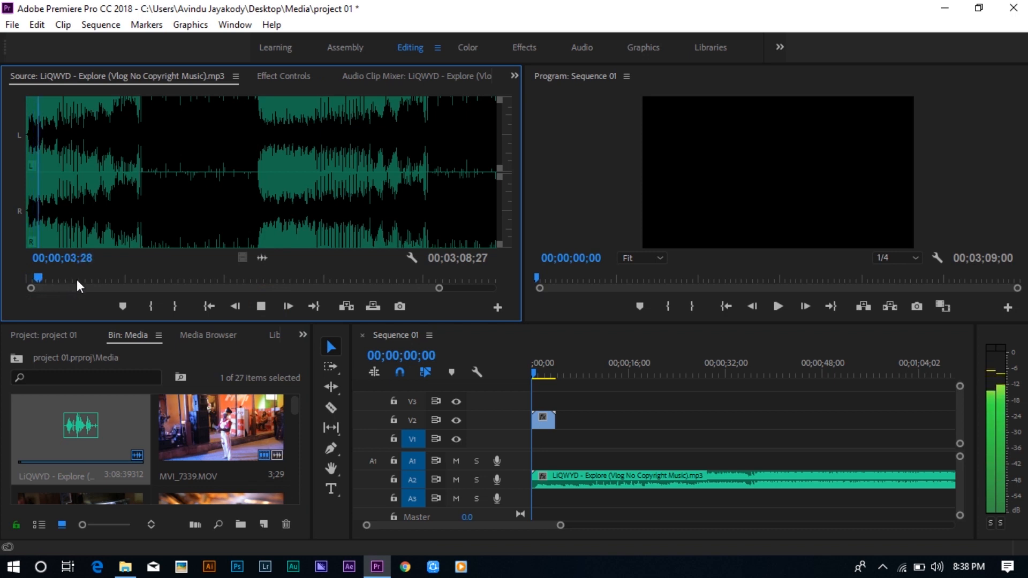
left_click(257, 306)
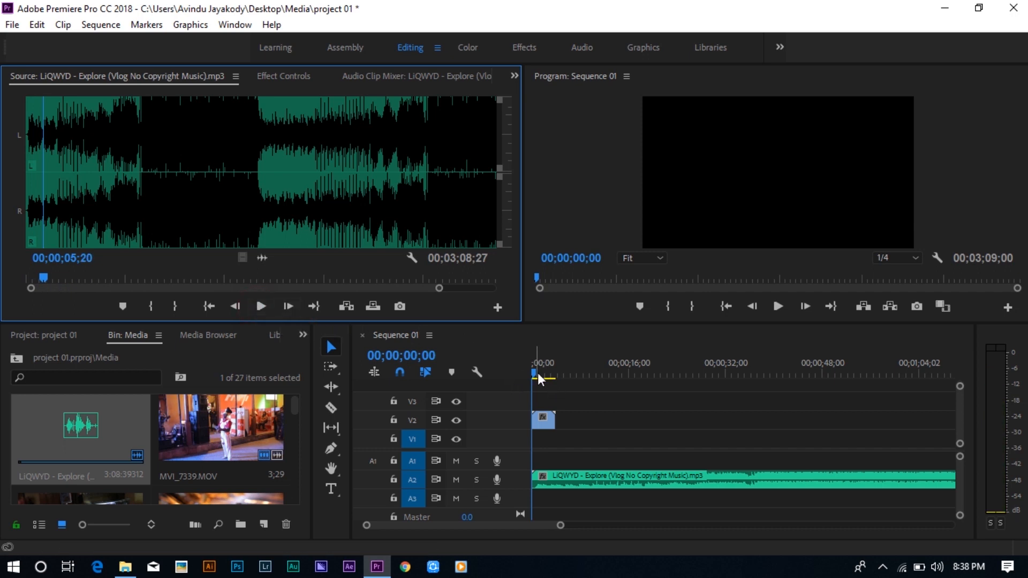
mouse_move(536, 372)
left_mouse_down()
mouse_move(552, 370)
mouse_move(541, 373)
left_mouse_up()
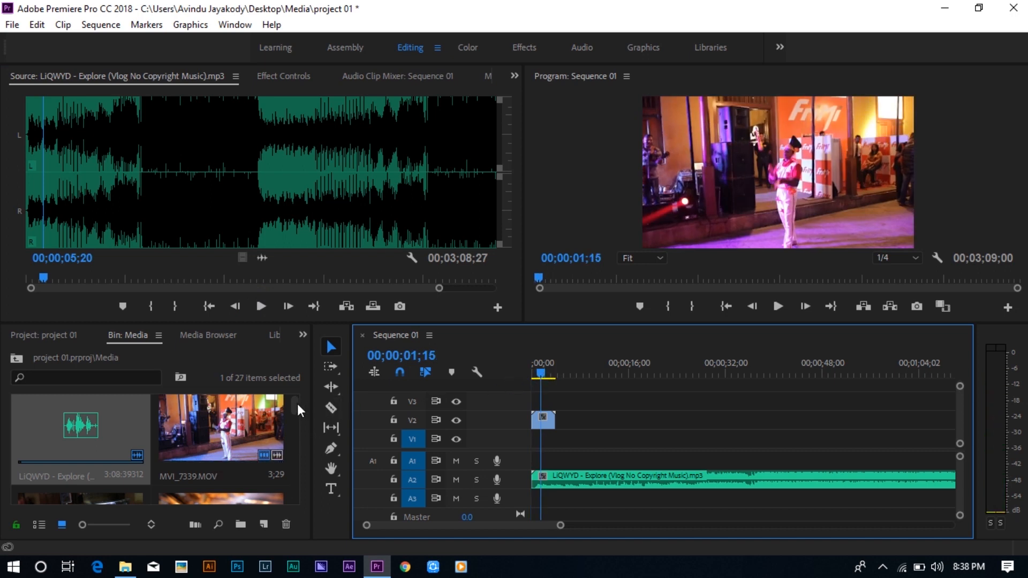
- Add the grill clip MVI_7342.MOV to tracks V3 and A3, a short gap after the first clip
scroll(296, 406, "down", 2)
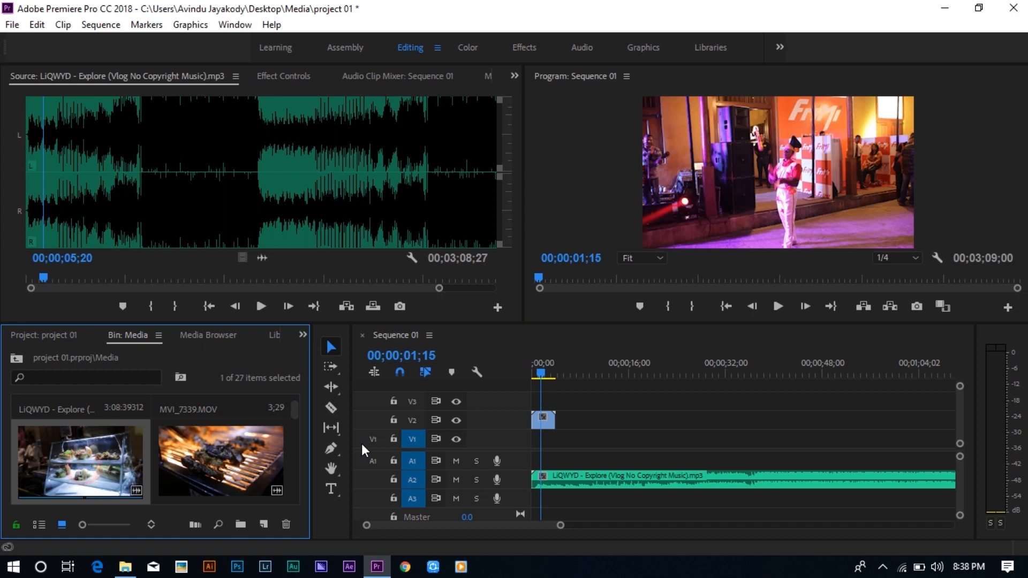
left_click_drag(110, 455, 573, 480)
left_click(582, 495)
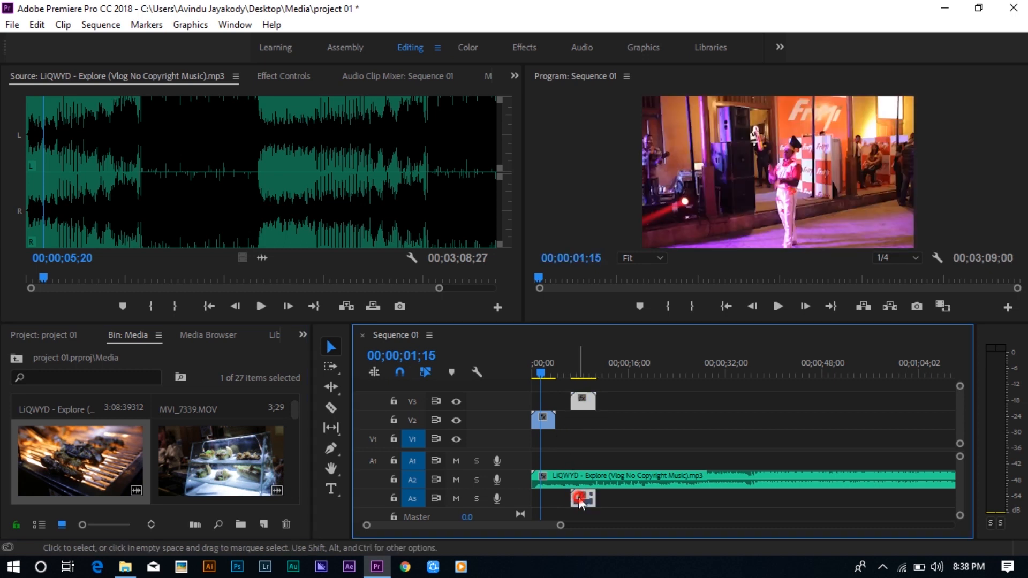
- Unlink the V3 clip and delete its audio from A3, and move the music from A2 down to A3
left_click(580, 404)
right_click(579, 406)
left_click(617, 266)
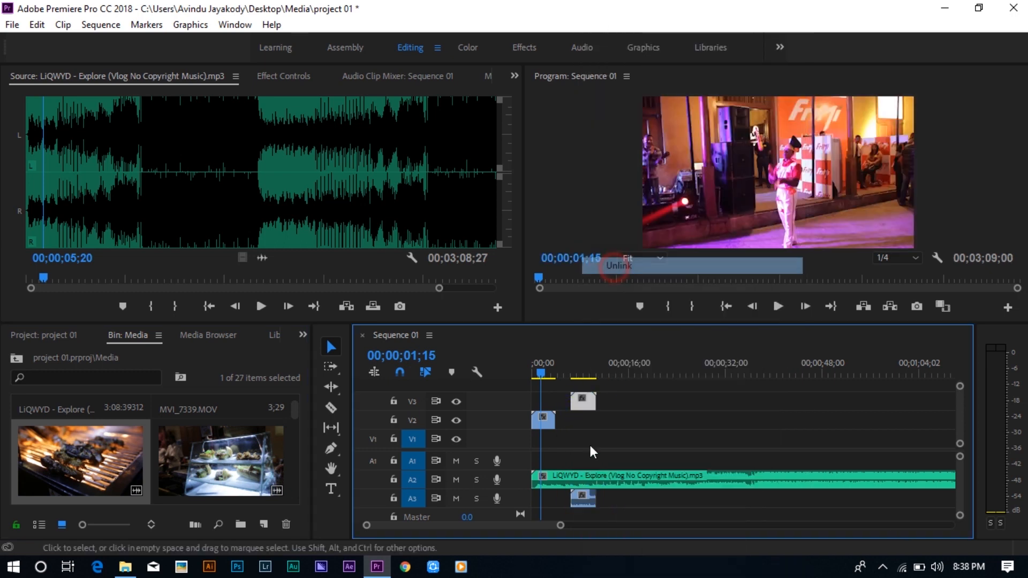
left_click(583, 500)
key("Delete")
left_click_drag(592, 480, 593, 499)
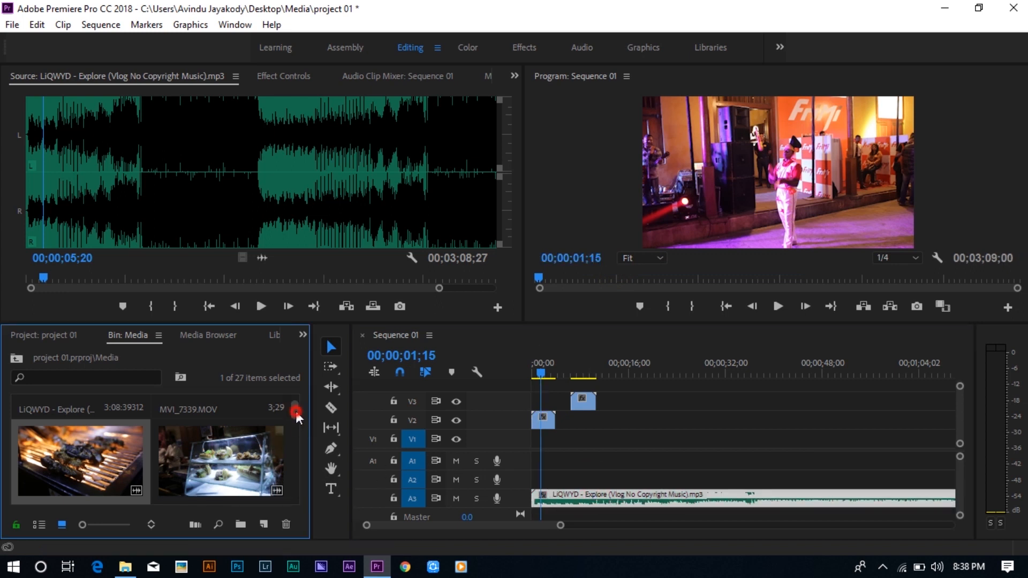
- Add MVI_7341.MOV and one more bin clip to tracks V2 and A2, spaced out after the V3 clip
left_click_drag(295, 411, 270, 428)
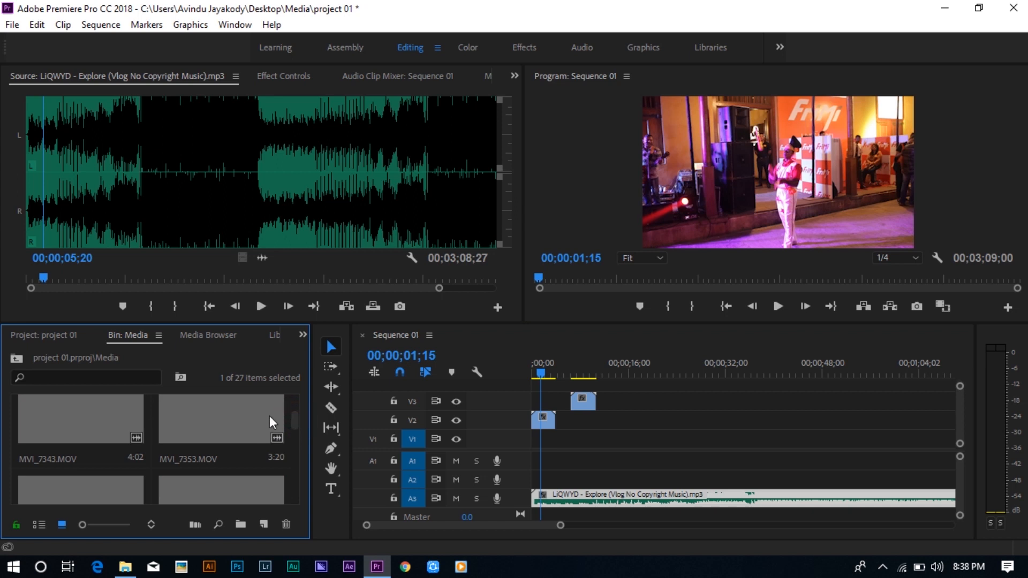
left_click_drag(296, 421, 299, 414)
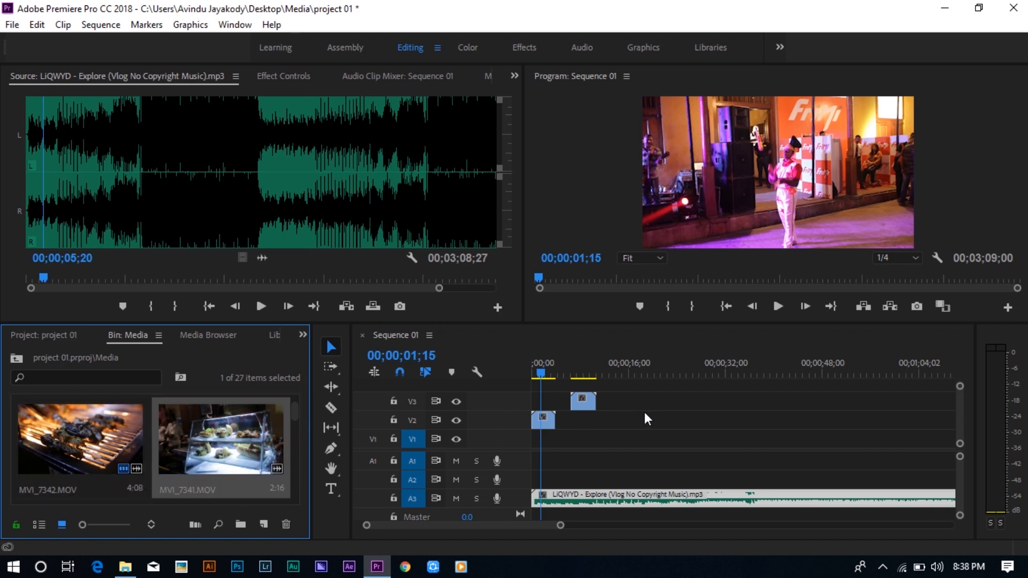
left_click_drag(219, 442, 616, 421)
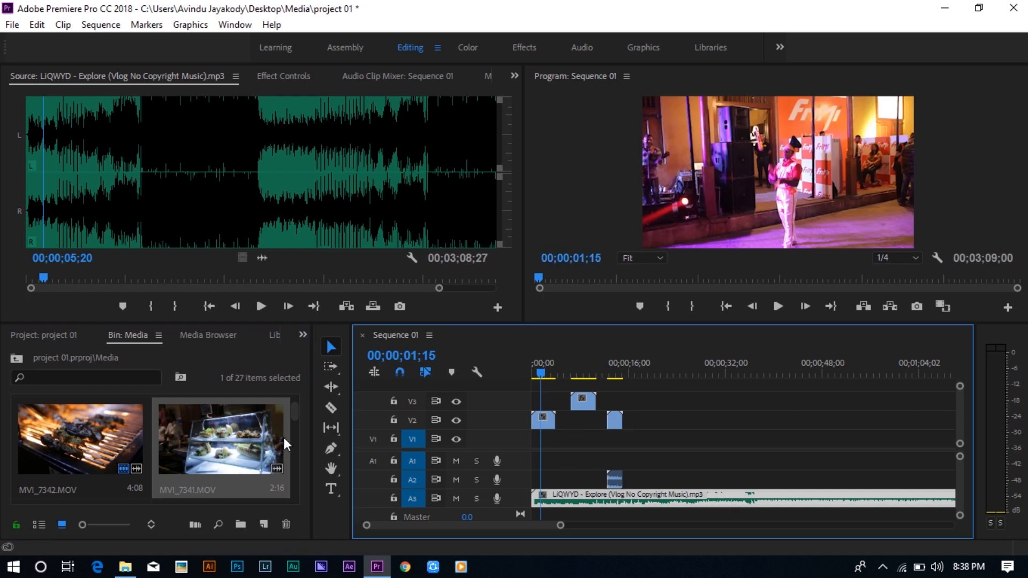
scroll(295, 419, "down", 2)
left_click_drag(258, 434, 658, 426)
- Add MVI_7354.MOV and MVI_7398.MOV to tracks V1 and A1, spaced out after the existing clips
left_click(292, 418)
left_click_drag(293, 422, 294, 427)
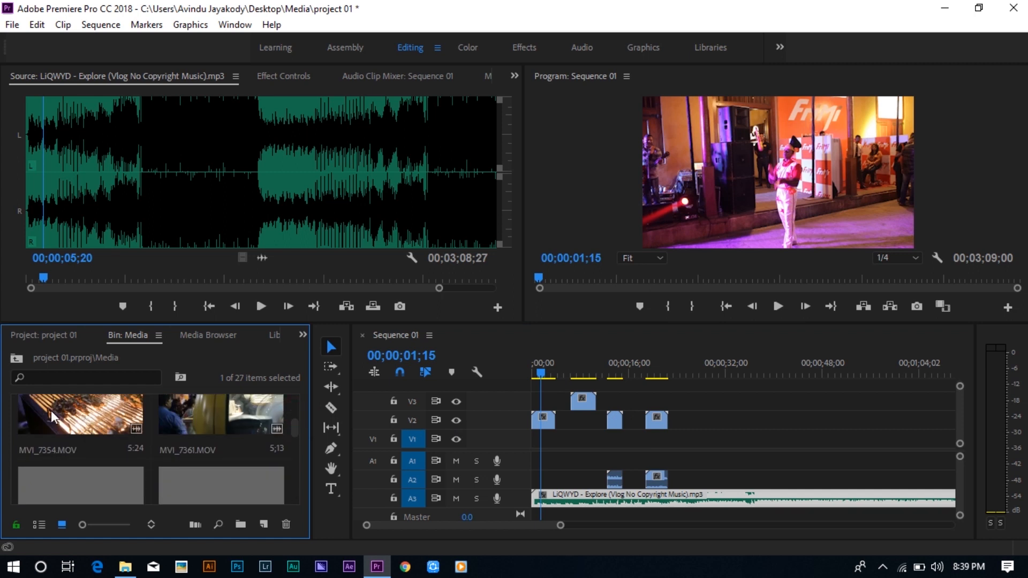
left_click_drag(87, 428, 697, 445)
left_click_drag(296, 430, 293, 449)
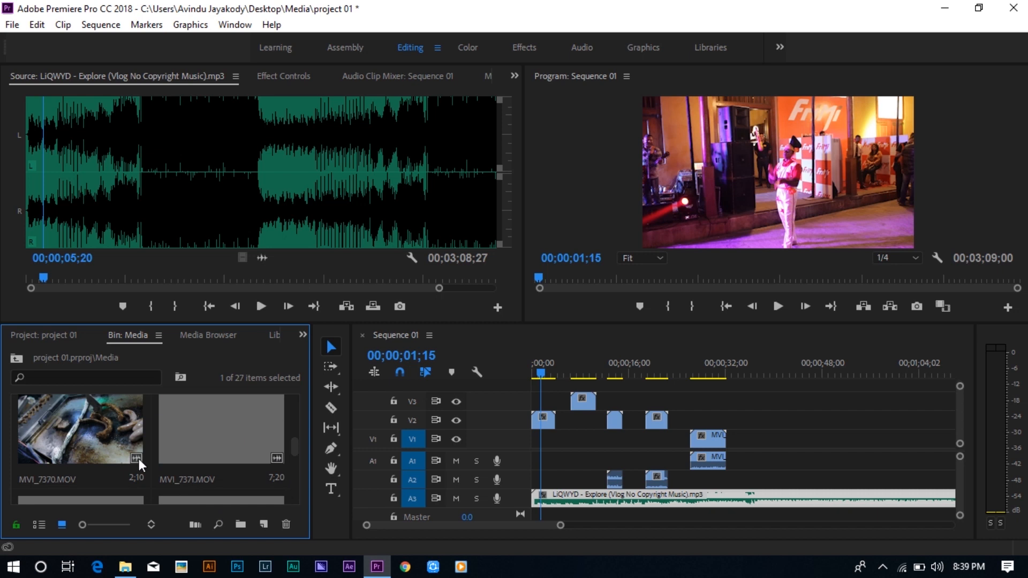
left_click_drag(294, 448, 297, 475)
left_click_drag(242, 450, 773, 449)
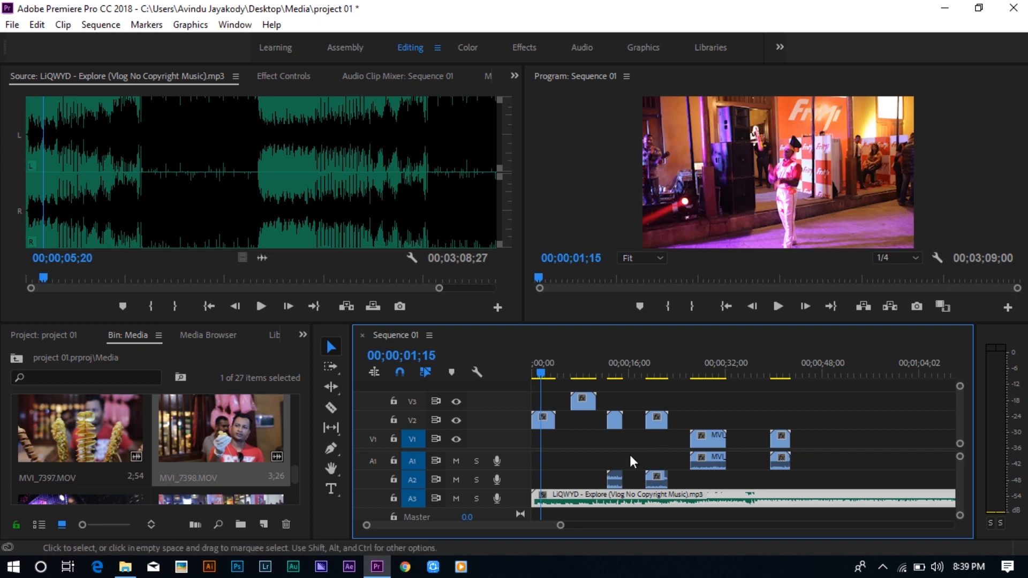
- Unlink the MVI_7341.MOV clip on V2 from its audio and delete that audio from A2
right_click(616, 420)
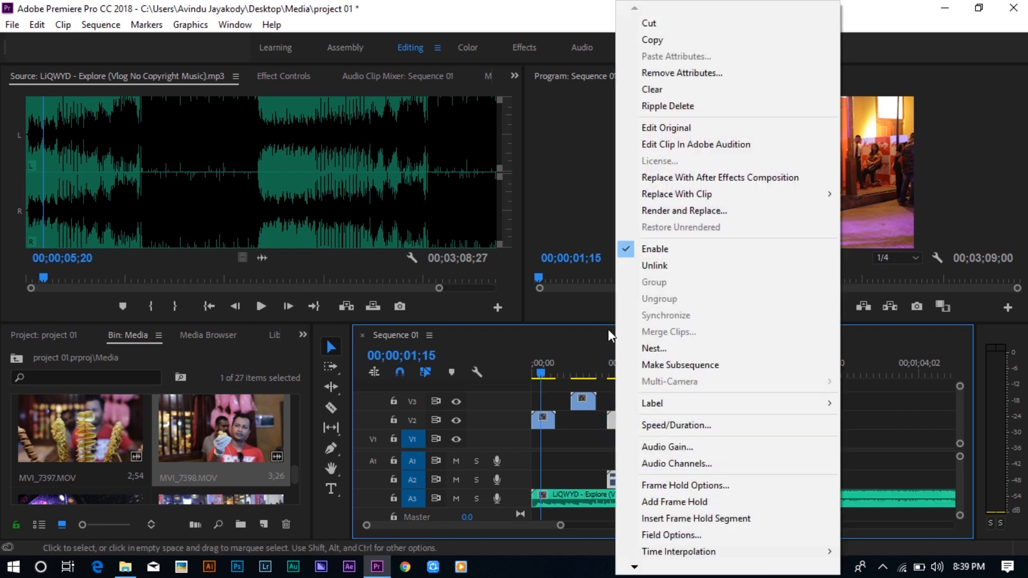
left_click(655, 266)
left_click(613, 485)
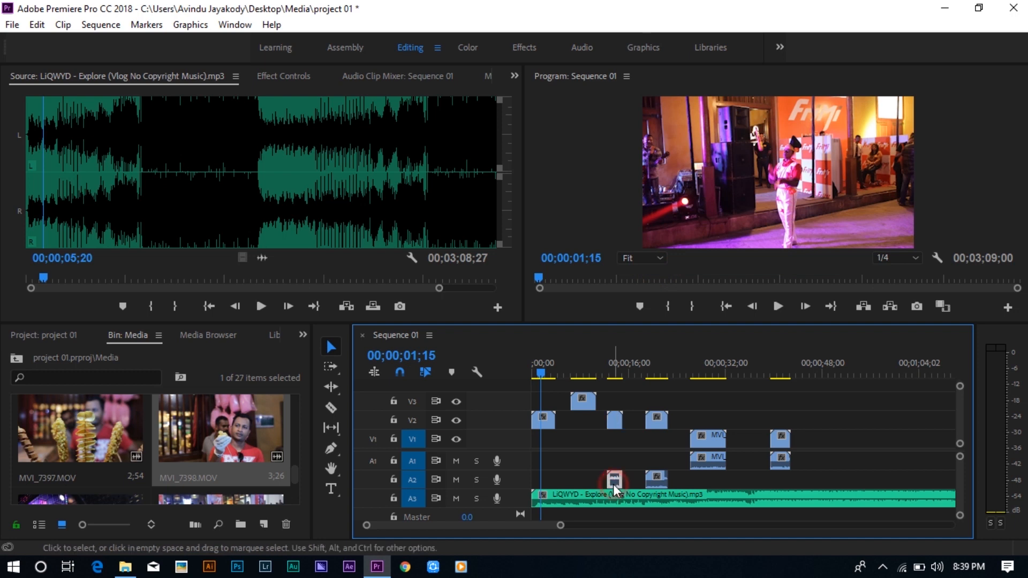
key("Delete")
- Unlink the MVI_7353.MOV clip on V2 from its audio and delete that audio from A2
right_click(657, 422)
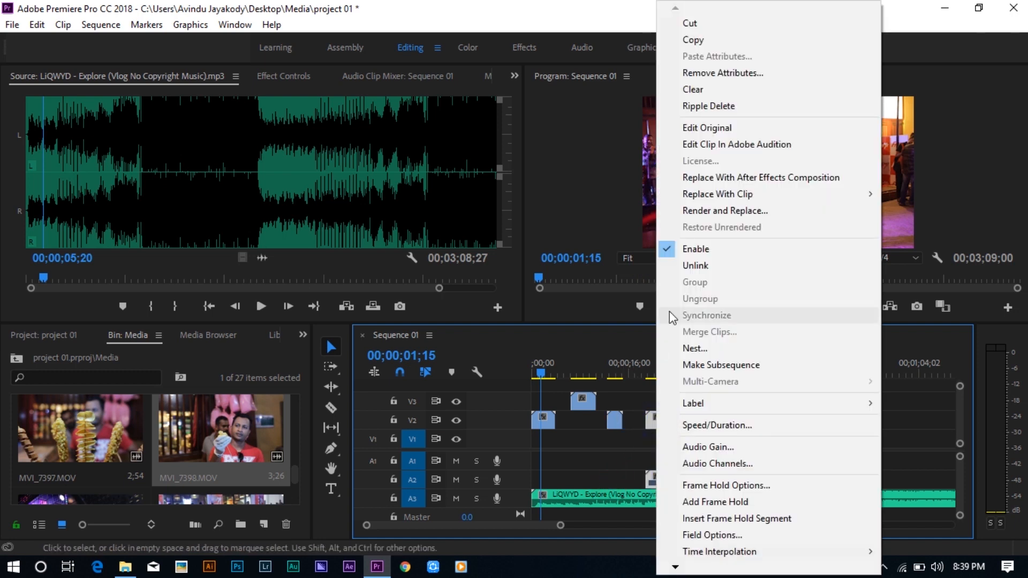
left_click(696, 266)
left_click(658, 481)
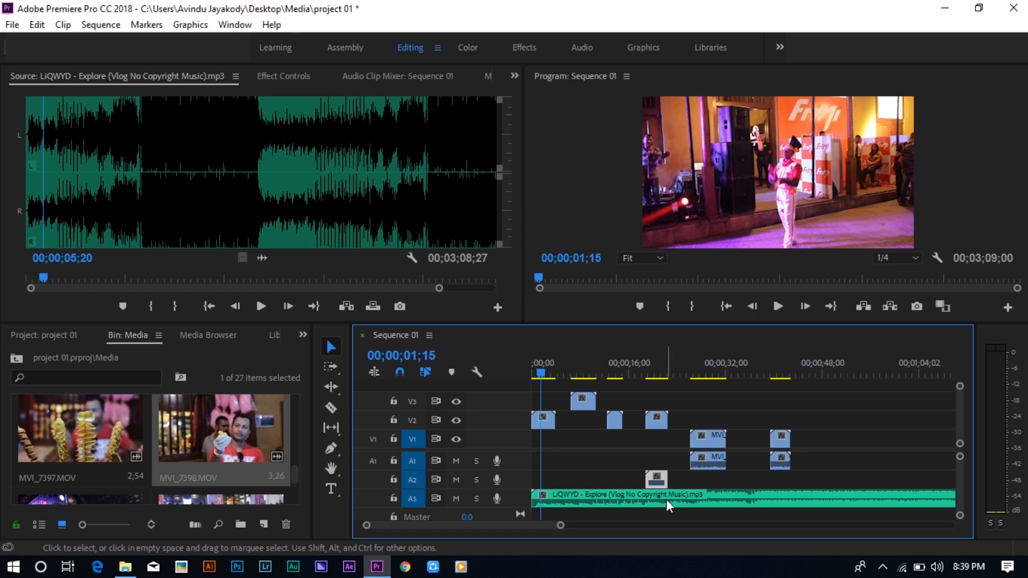
key("ctrl+s")
key("Delete")
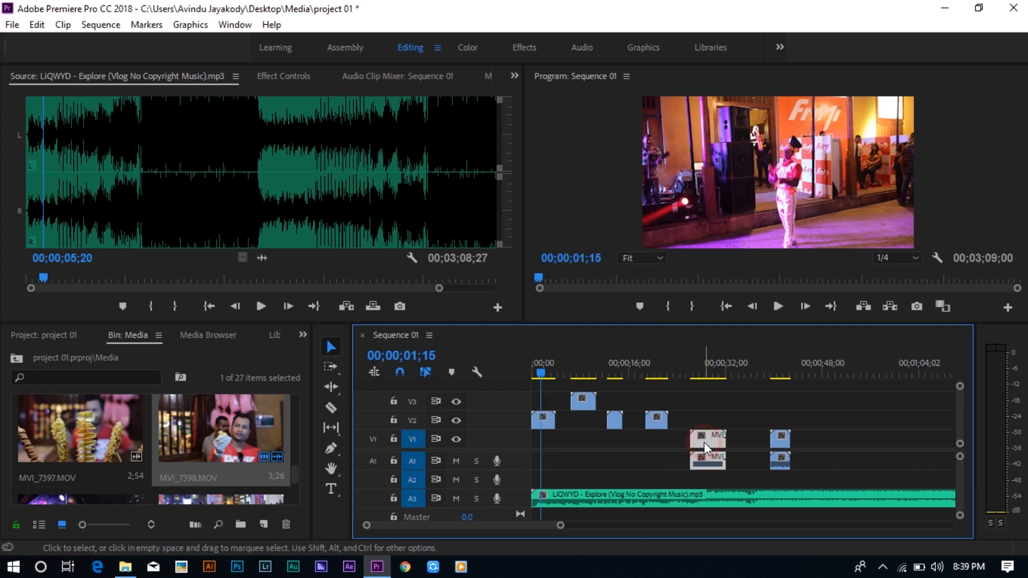
- Unlink MVI_7354.MOV and MVI_7398.MOV on V1 from their audio and delete both audio clips from A1
right_click(705, 443)
left_click(710, 267)
left_click(711, 458)
key("Delete")
right_click(779, 440)
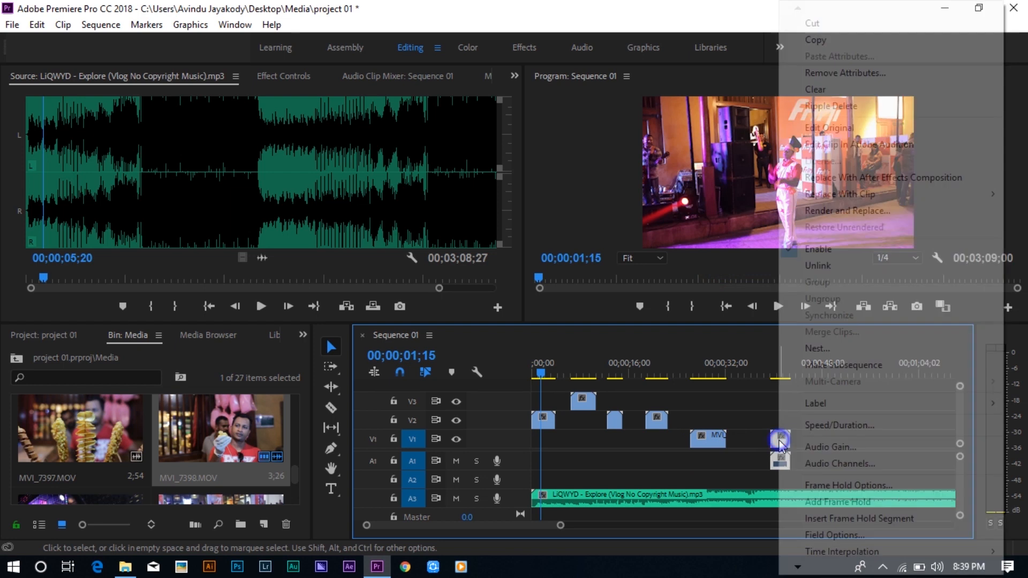
left_click(787, 266)
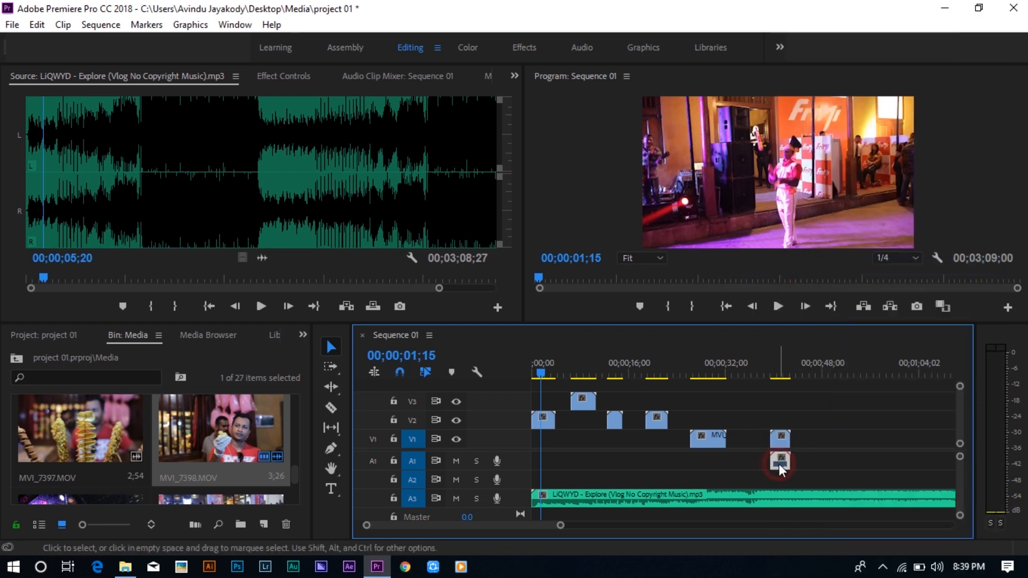
left_click_drag(780, 461, 549, 438)
- Arrange all video clips back to back on V1 in the order MVI_7339, MVI_7342, MVI_7341, MVI_7353, MVI_7354, MVI_7398
left_click_drag(587, 405, 571, 438)
left_click(557, 376)
left_click_drag(558, 376, 557, 380)
mouse_move(580, 439)
left_mouse_down()
mouse_move(566, 439)
mouse_move(596, 443)
left_mouse_up()
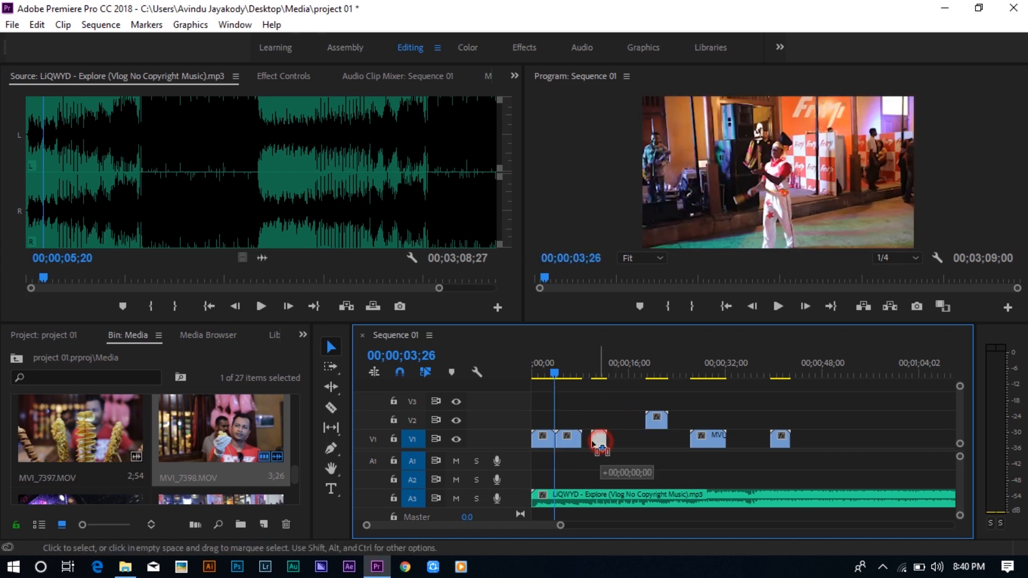
left_click_drag(656, 426, 615, 444)
left_click_drag(708, 444, 640, 452)
left_click_drag(781, 447, 650, 437)
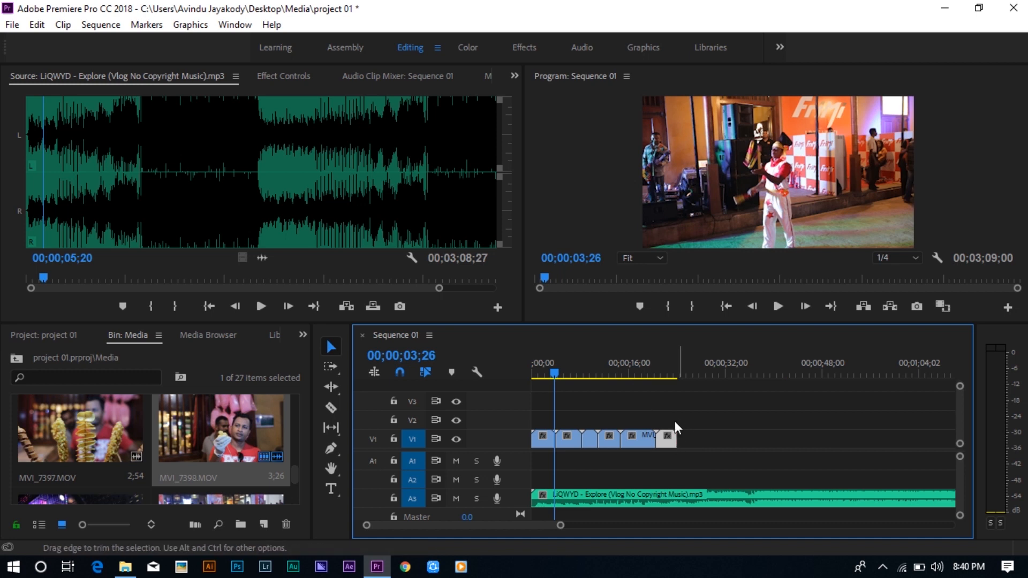
- Trim the end of the last V1 clip back to about 00;00;23;14
left_click(607, 373)
left_click_drag(626, 377, 675, 430)
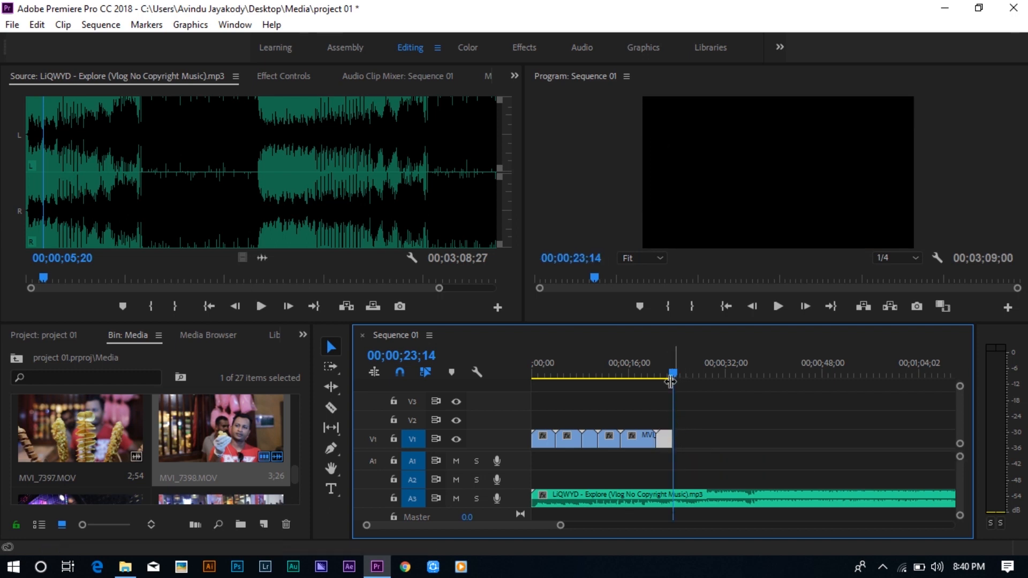
- Try to split the last V1 clip at 00;00;21;26 with the Razor tool
mouse_move(671, 375)
left_mouse_down()
mouse_move(615, 382)
mouse_move(662, 392)
left_mouse_up()
key("ctrl+k")
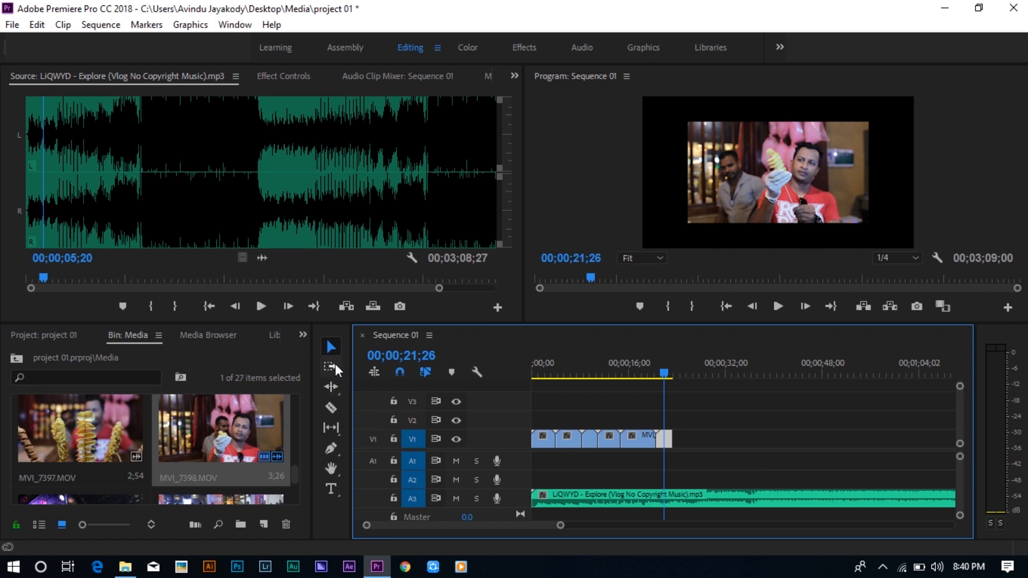
left_click(332, 408)
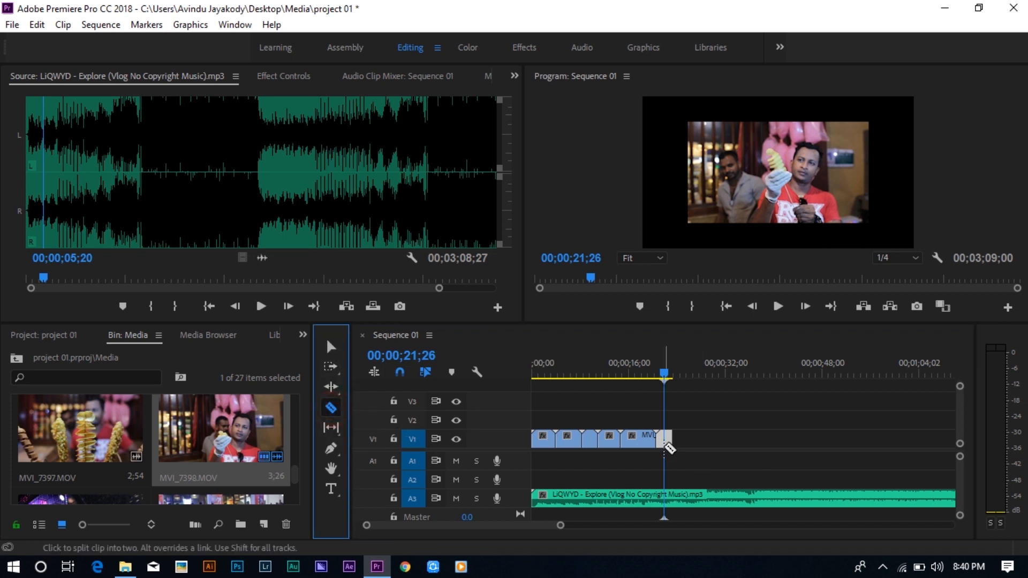
left_click(332, 347)
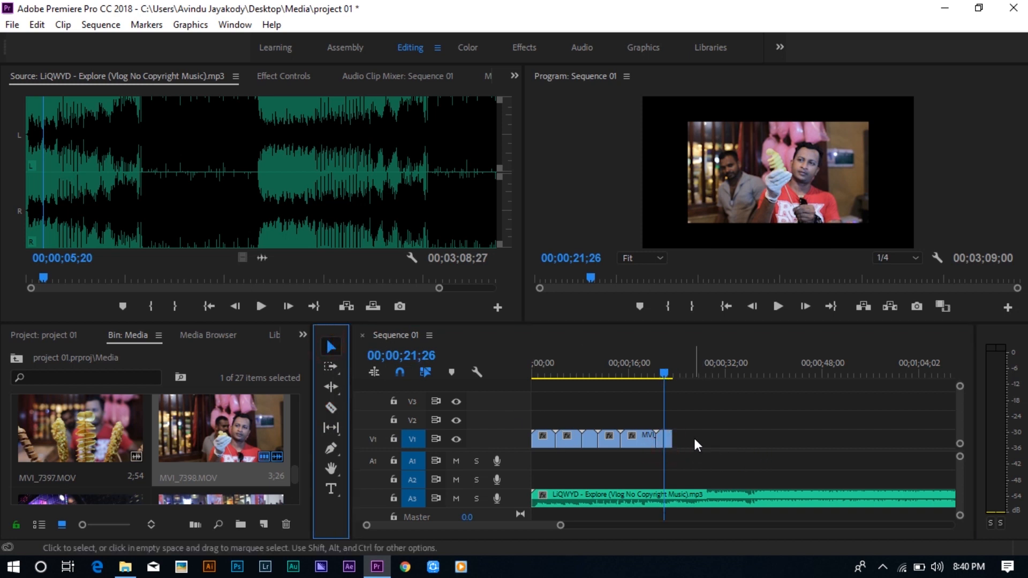
- Return the playhead to the start of the sequence and scrub into the first clip
left_click_drag(665, 374, 529, 405)
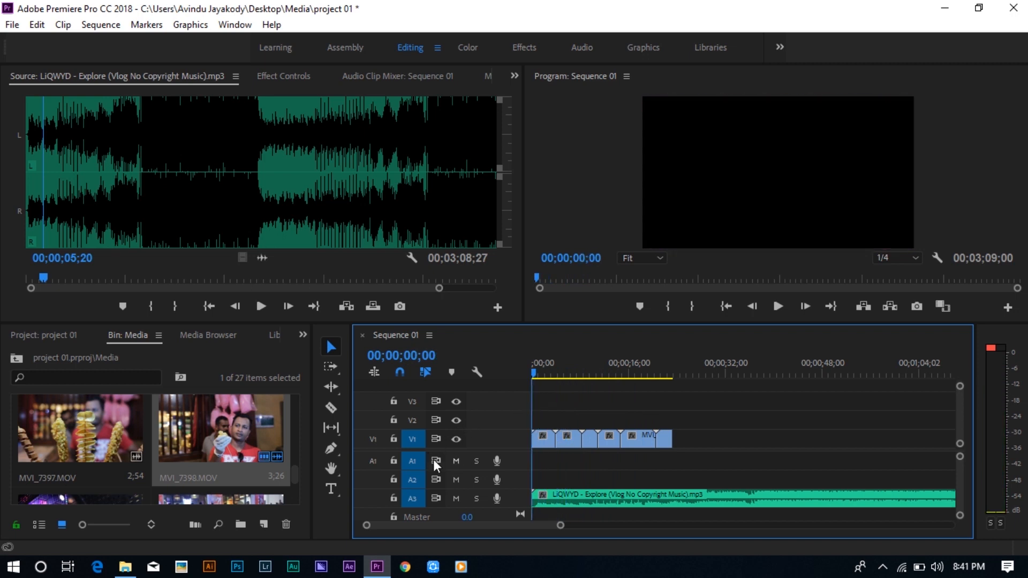
mouse_move(542, 367)
left_mouse_down()
mouse_move(629, 381)
mouse_move(532, 372)
left_mouse_up()
left_click_drag(535, 371, 547, 369)
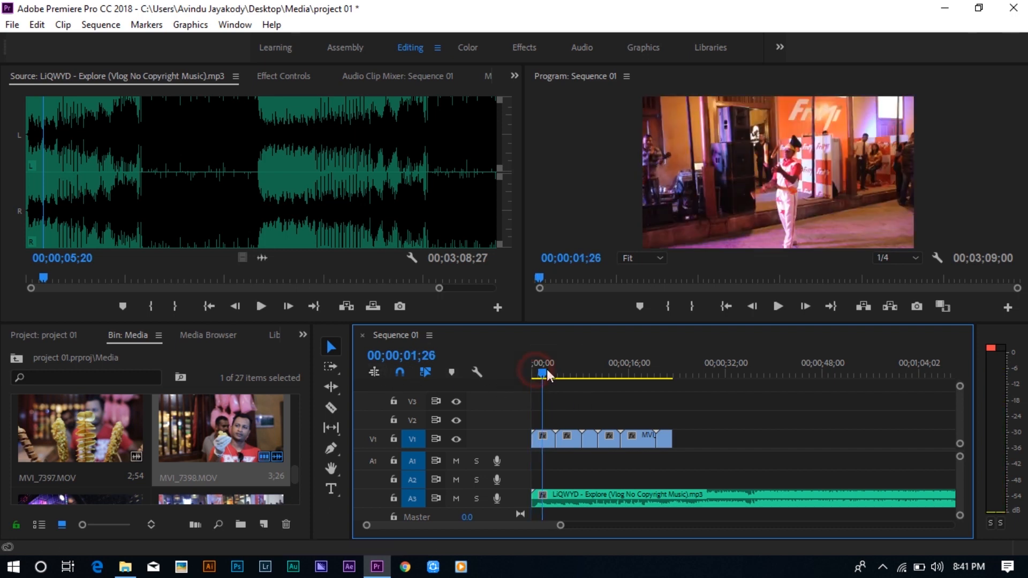
- Show the available effects and expand the Dissolve group within Video Transitions
left_click(303, 335)
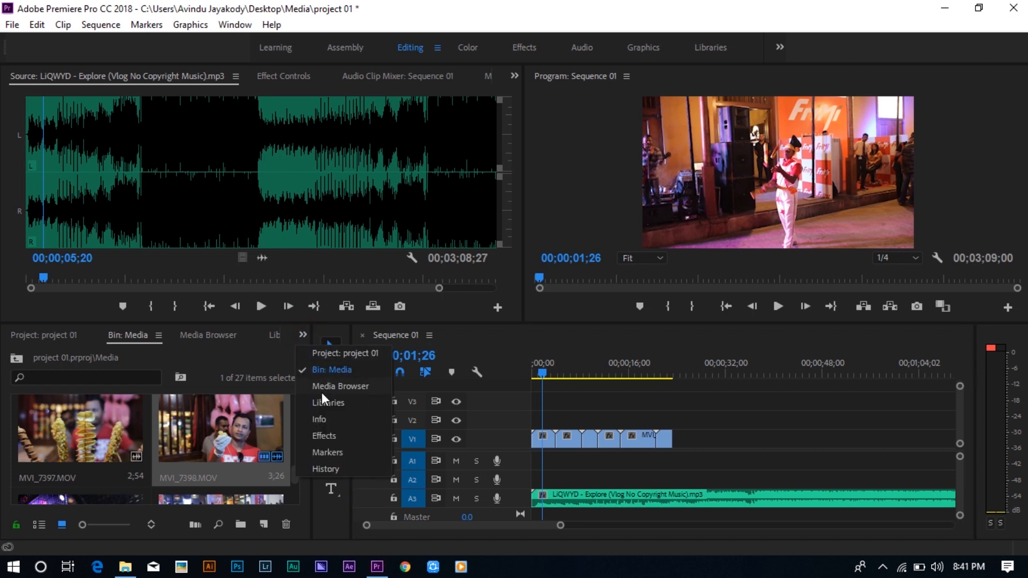
left_click(304, 335)
left_click(304, 335)
left_click(316, 435)
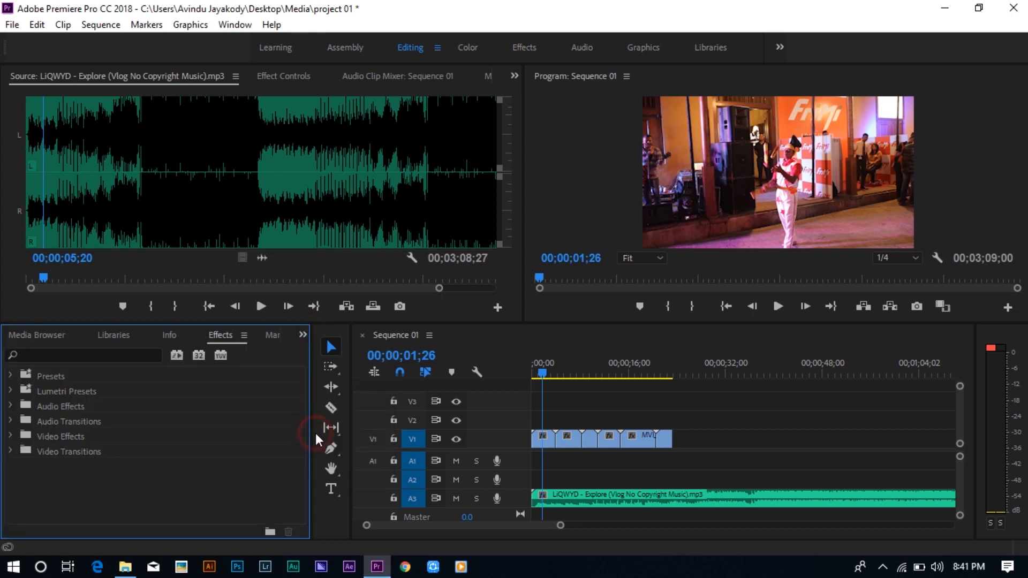
left_click(11, 453)
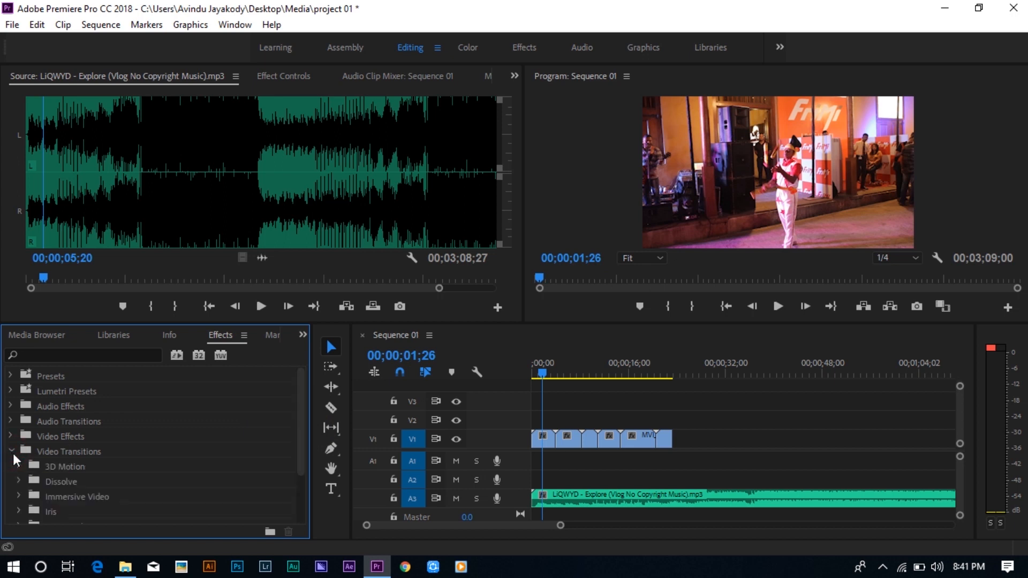
scroll(300, 401, "down", 1)
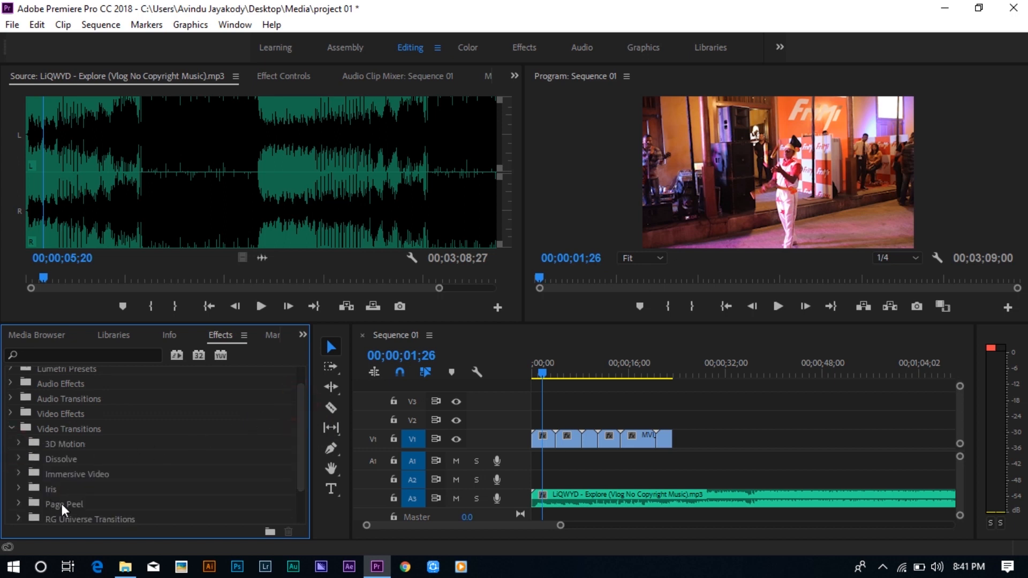
left_click_drag(300, 409, 301, 395)
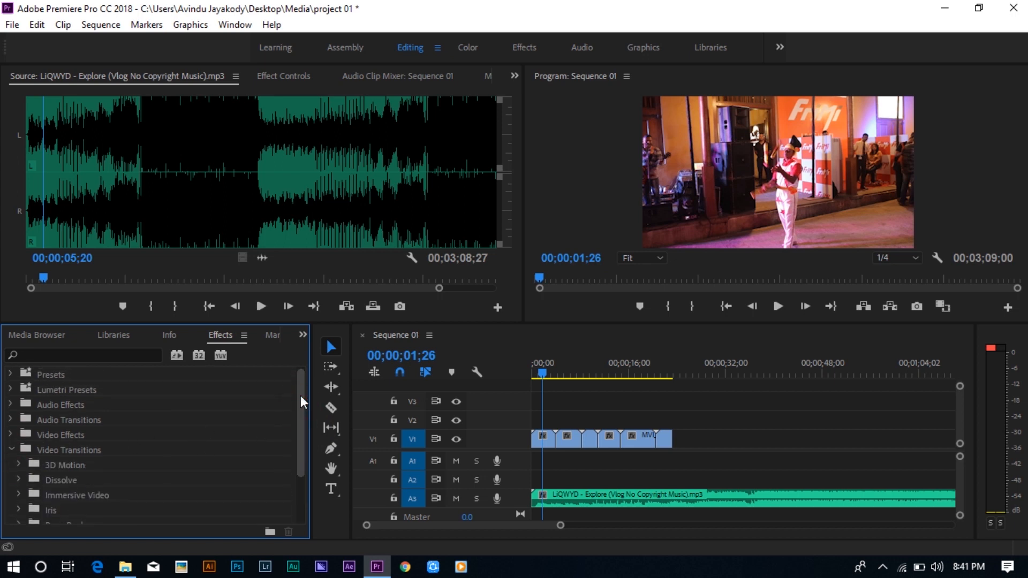
left_click(18, 480)
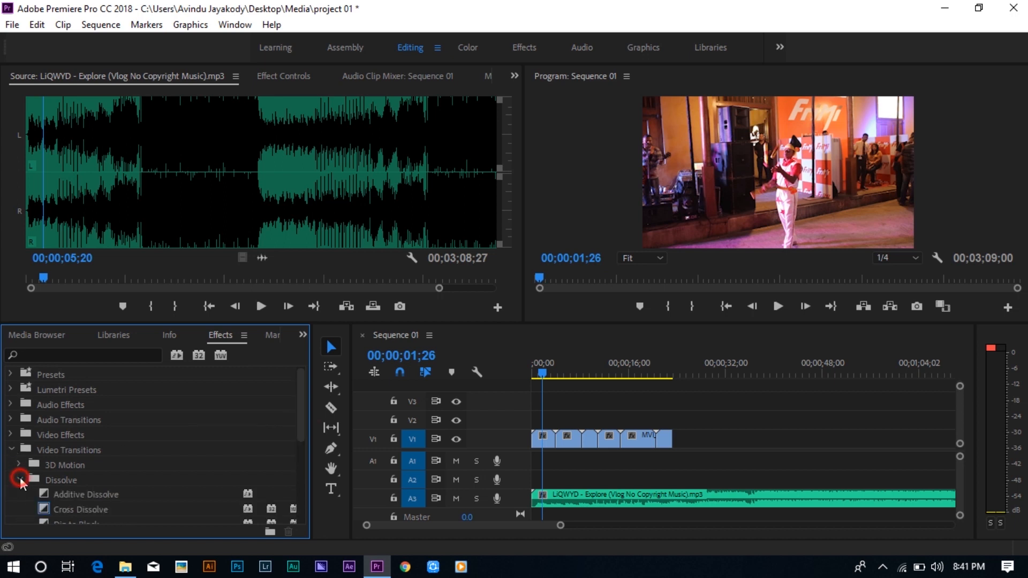
left_click_drag(298, 413, 298, 429)
- Apply Cross Dissolve at the cut between MVI_7339.MOV and MVI_7342.MOV, accepting repeated frames, and at the end of the last V1 clip
left_click_drag(119, 473, 554, 443)
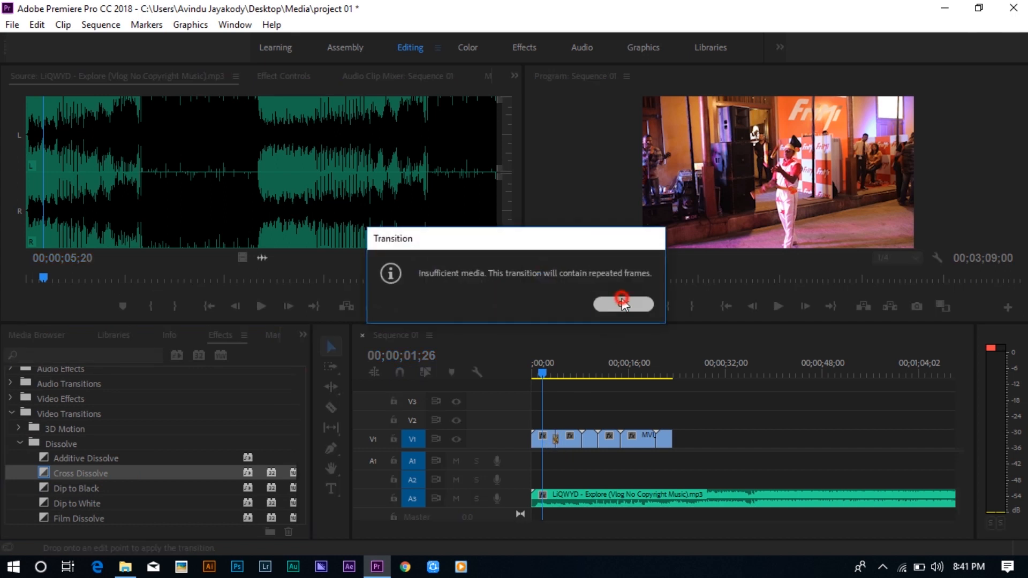
left_click(623, 302)
mouse_move(543, 371)
left_mouse_down()
mouse_move(561, 373)
mouse_move(553, 381)
left_mouse_up()
mouse_move(116, 479)
left_mouse_down()
mouse_move(639, 457)
mouse_move(669, 445)
left_mouse_up()
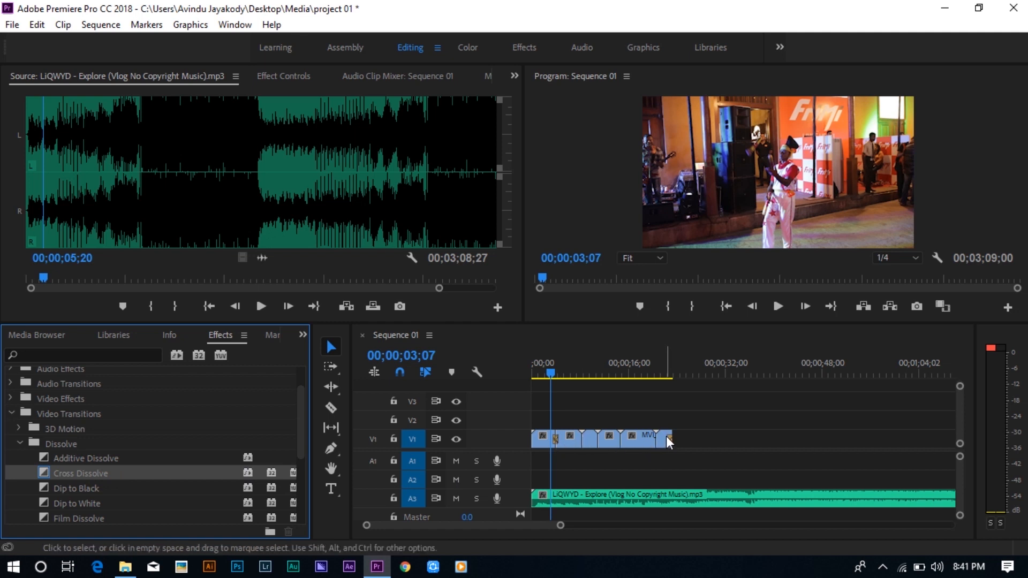
- Set the duration of the Cross Dissolve between MVI_7339.MOV and MVI_7342.MOV to 00;00;02;00
mouse_move(554, 376)
left_mouse_down()
mouse_move(570, 378)
mouse_move(556, 381)
left_mouse_up()
left_click(554, 438)
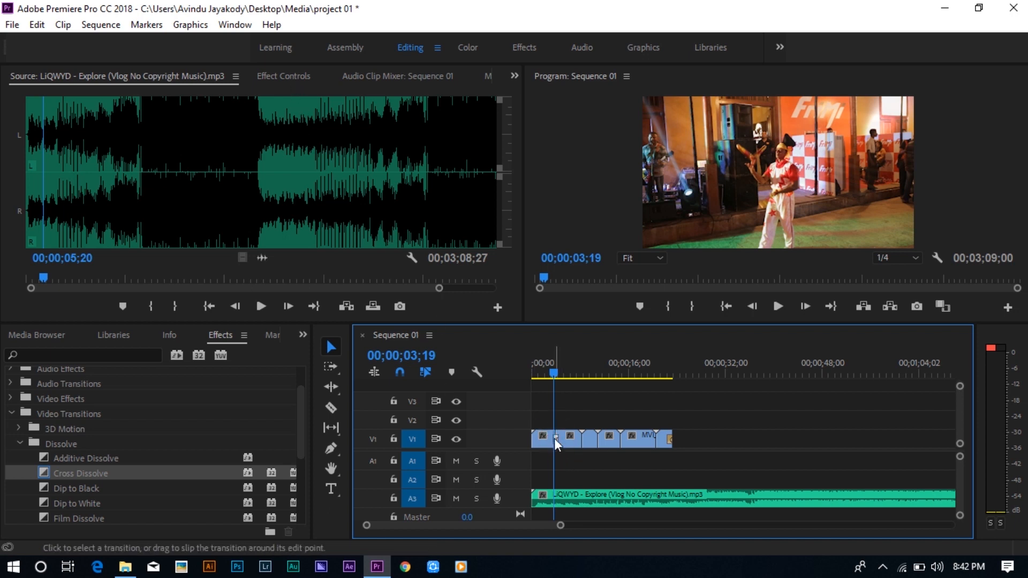
key("=")
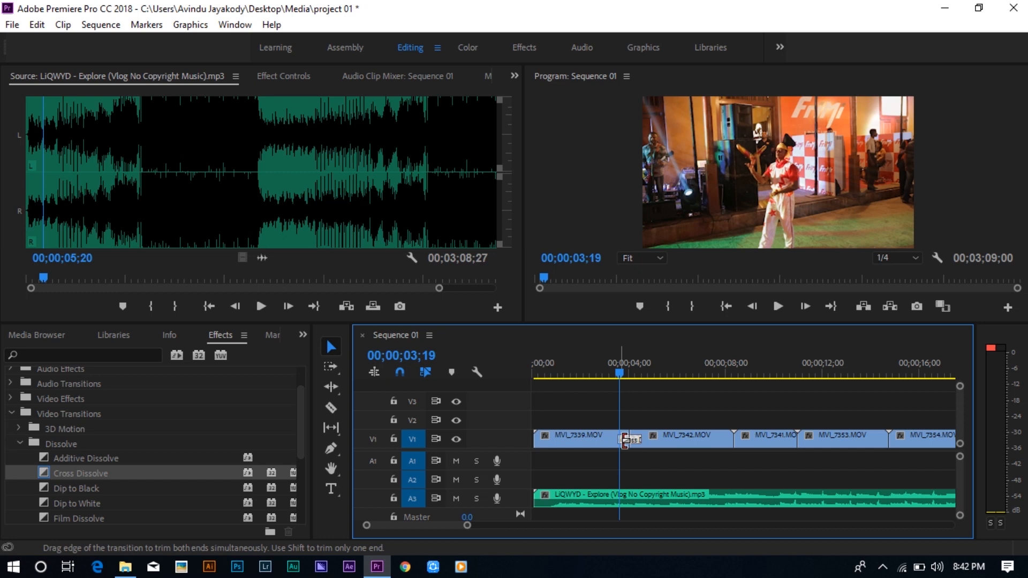
left_click(284, 76)
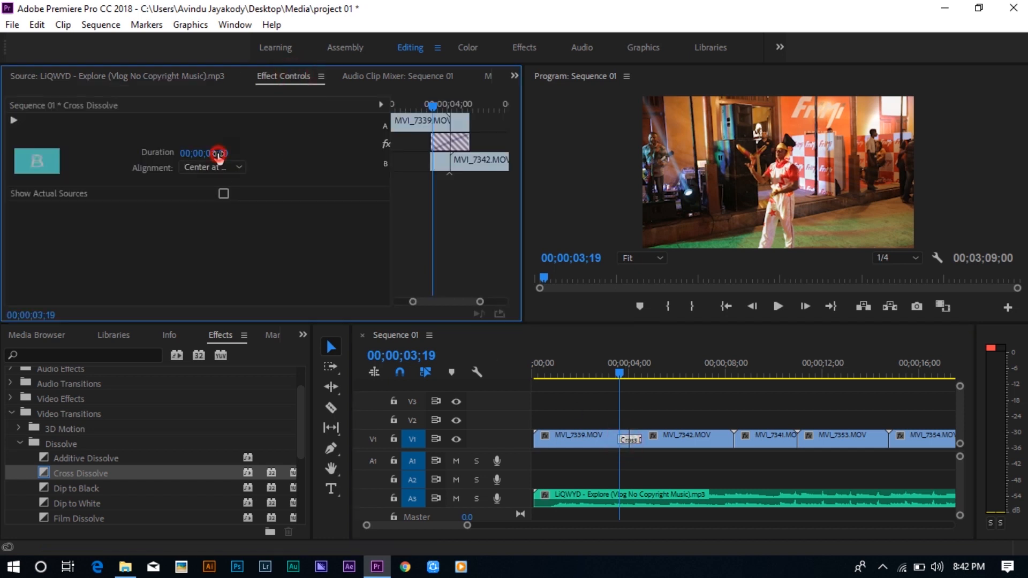
left_click_drag(218, 156, 230, 156)
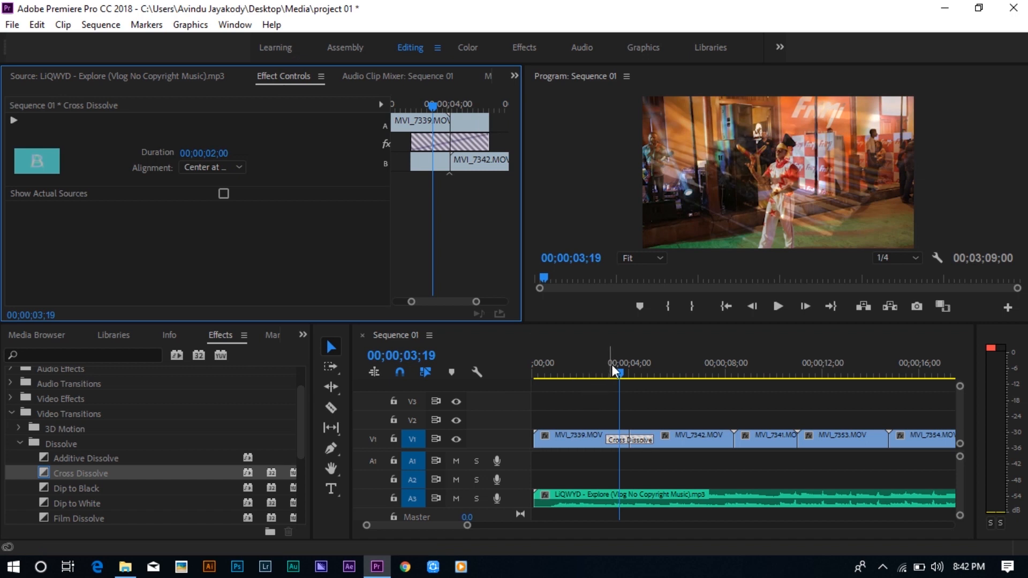
- Try the Start at Cut and End at Cut alignments on the first Cross Dissolve and restore Center at Cut
mouse_move(613, 368)
left_mouse_down()
mouse_move(606, 373)
mouse_move(619, 378)
mouse_move(605, 380)
left_mouse_up()
left_click(224, 167)
left_click(210, 198)
left_click(231, 166)
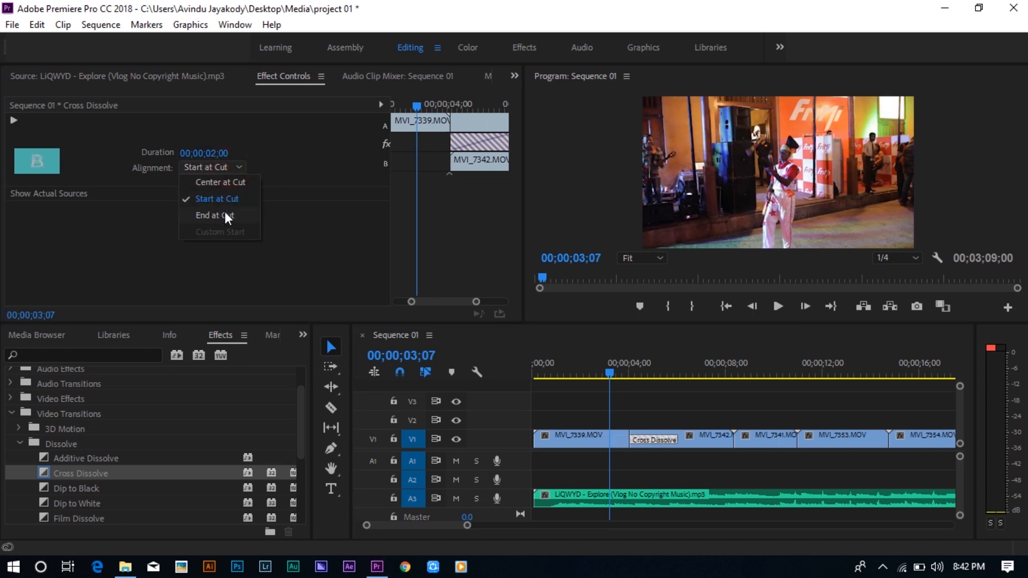
left_click(225, 214)
left_click(239, 171)
left_click(229, 184)
- Play the sequence from near its start through to the last clip to review the edit
left_click_drag(603, 362, 537, 400)
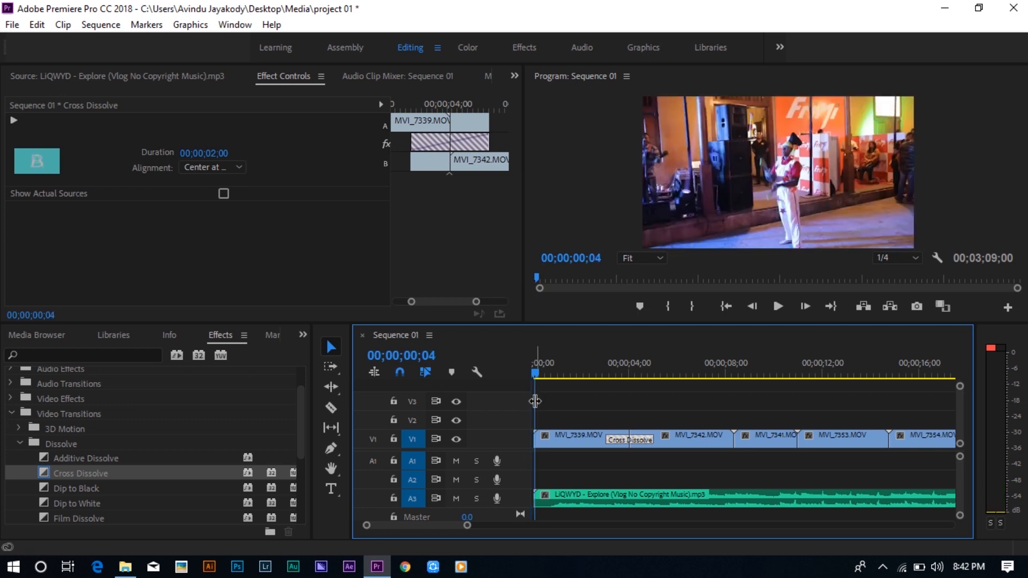
key("space")
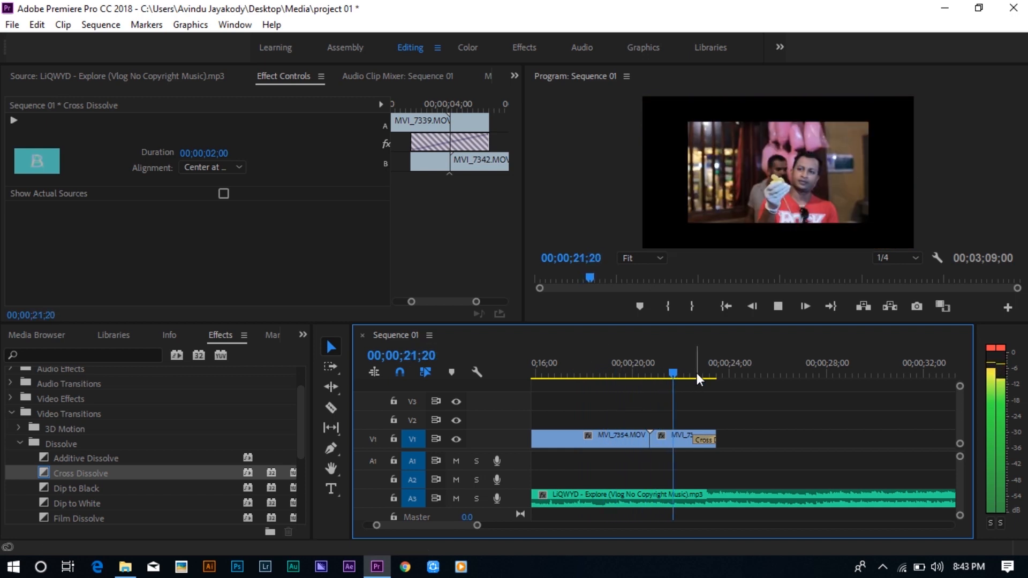
key("space")
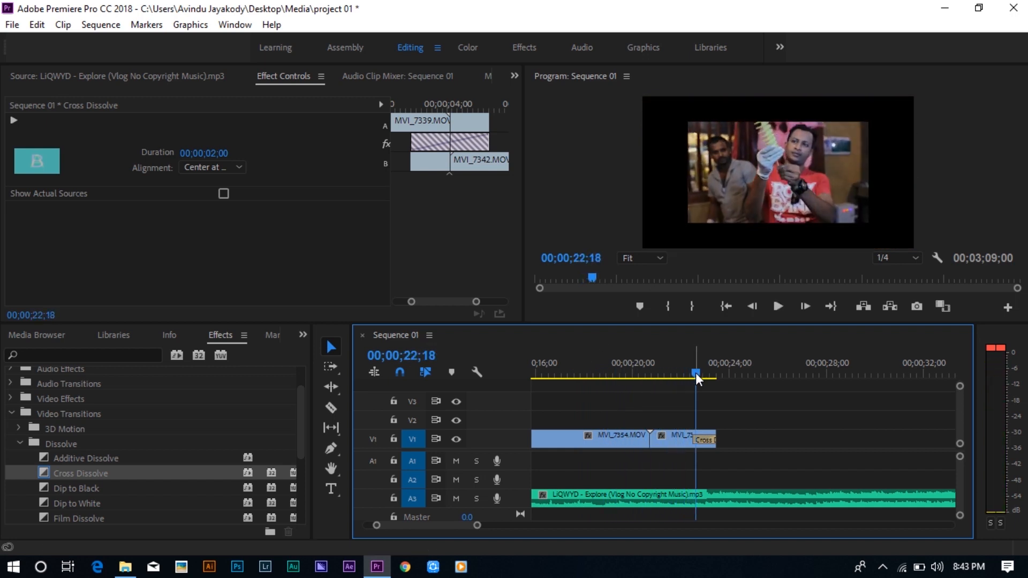